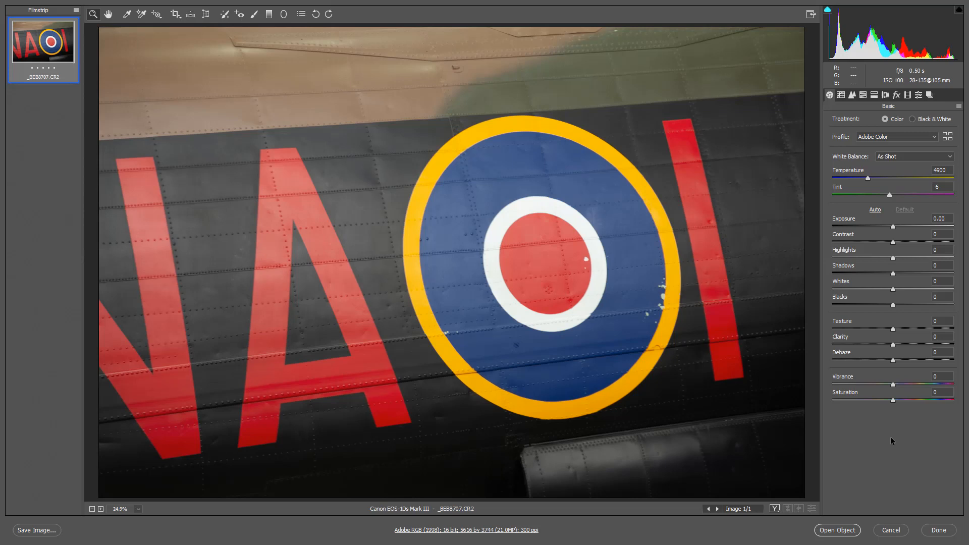
# Step: Set Whites to +18 and Clarity to +27 for the aircraft fuselage photo
pyautogui.press('Tab')
pyautogui.click(905, 289)
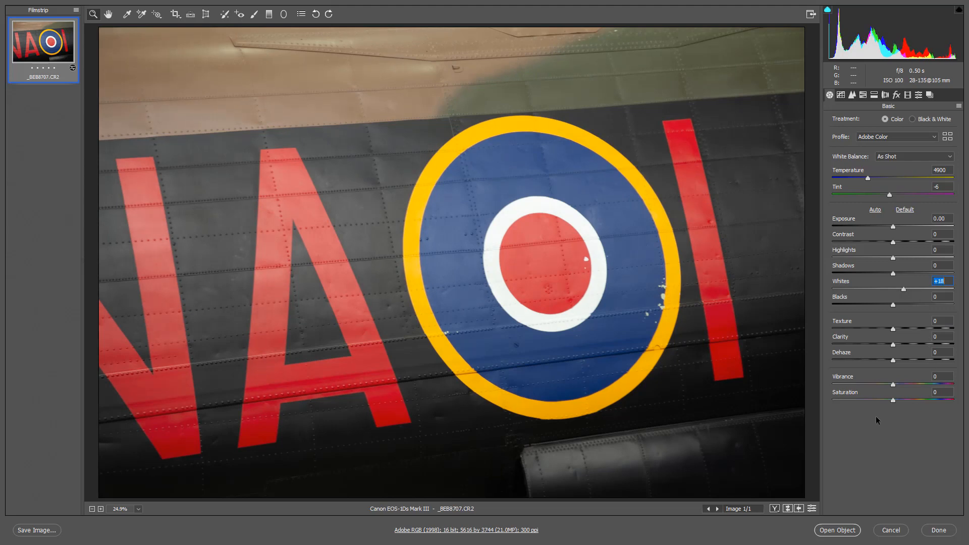
pyautogui.click(908, 344)
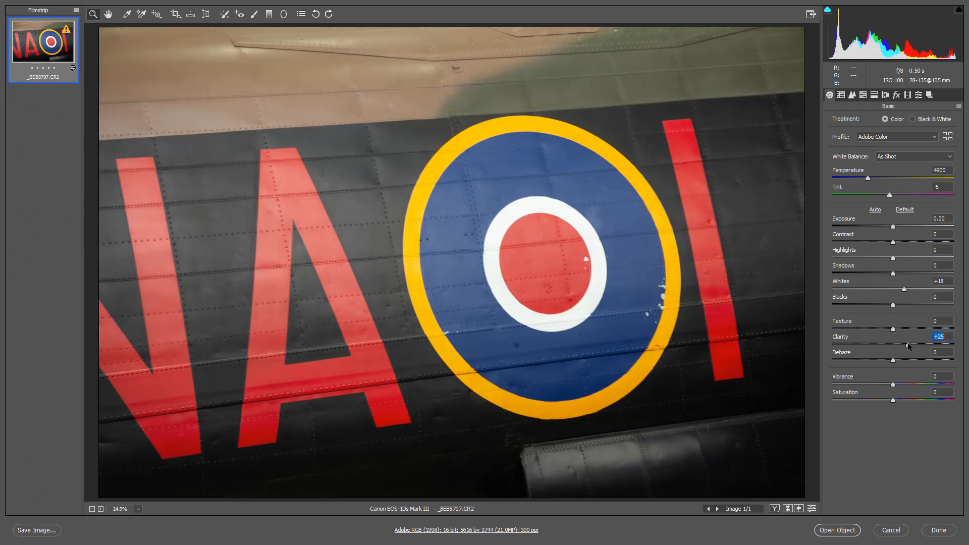
pyautogui.moveTo(908, 344); pyautogui.dragTo(907, 347)
# Step: Try Texture at +100 on the aircraft photo, then reset it to 0
pyautogui.click(955, 329)
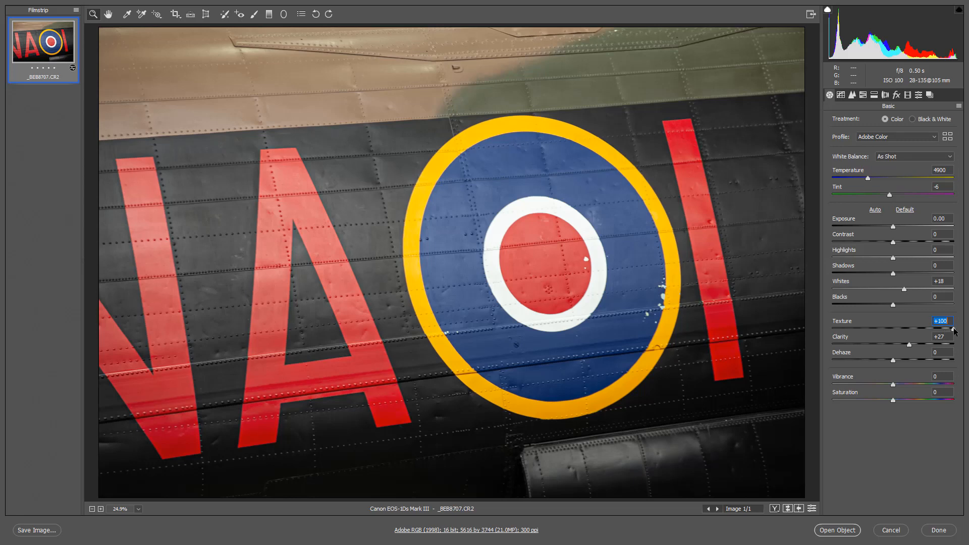
pyautogui.doubleClick(952, 329)
pyautogui.click(953, 329)
pyautogui.doubleClick(954, 330)
# Step: Raise Texture to +100 on the aircraft photo while judging the rivets and panels at 50% magnification
pyautogui.rightClick(381, 189)
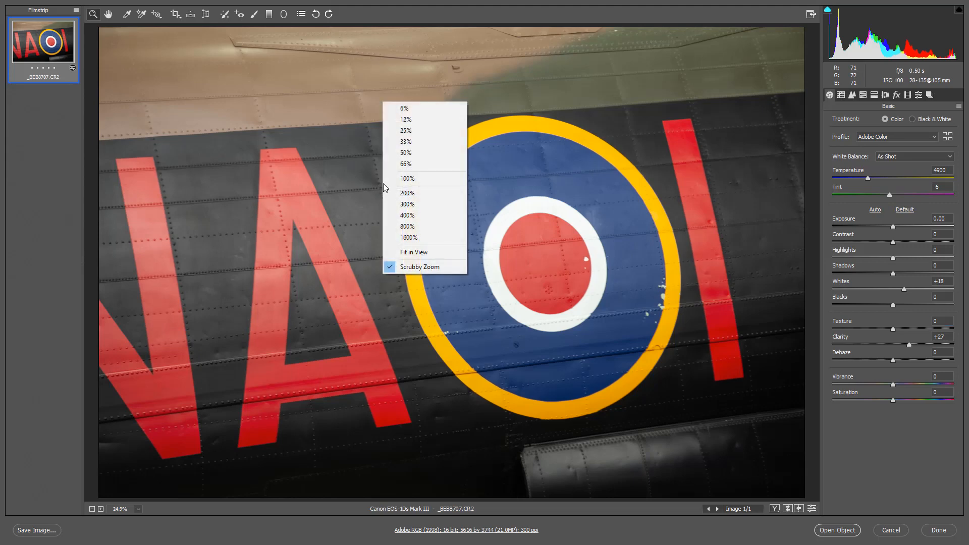
pyautogui.click(404, 153)
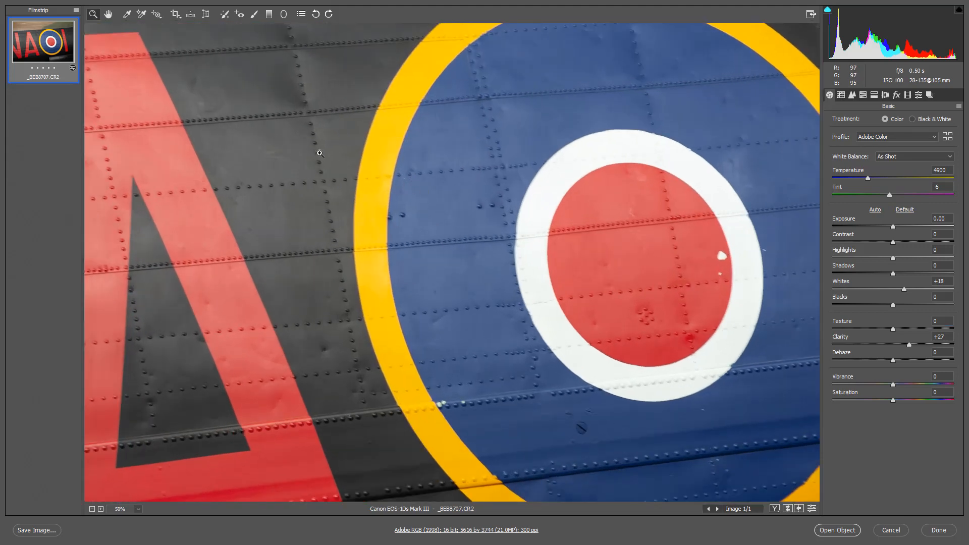
pyautogui.moveTo(318, 136); pyautogui.dragTo(454, 307)
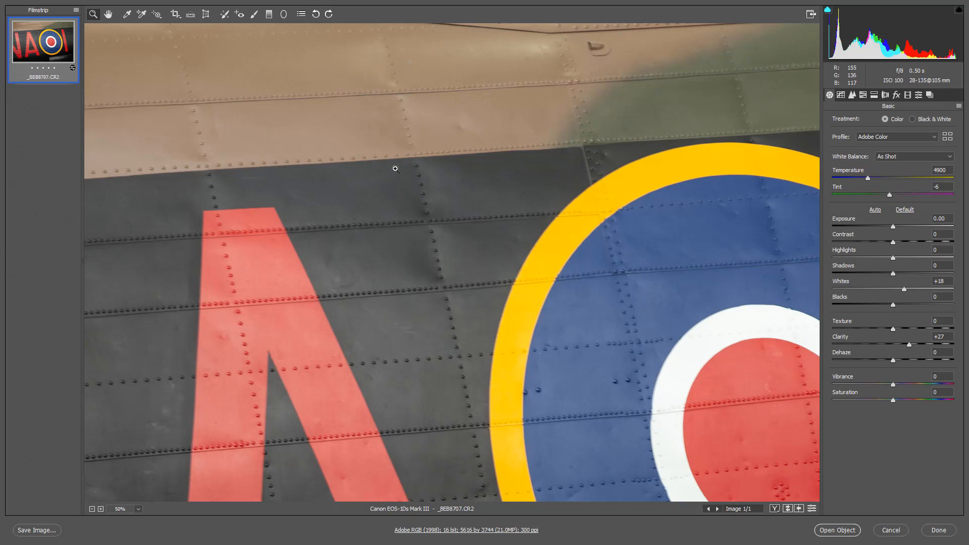
pyautogui.click(954, 329)
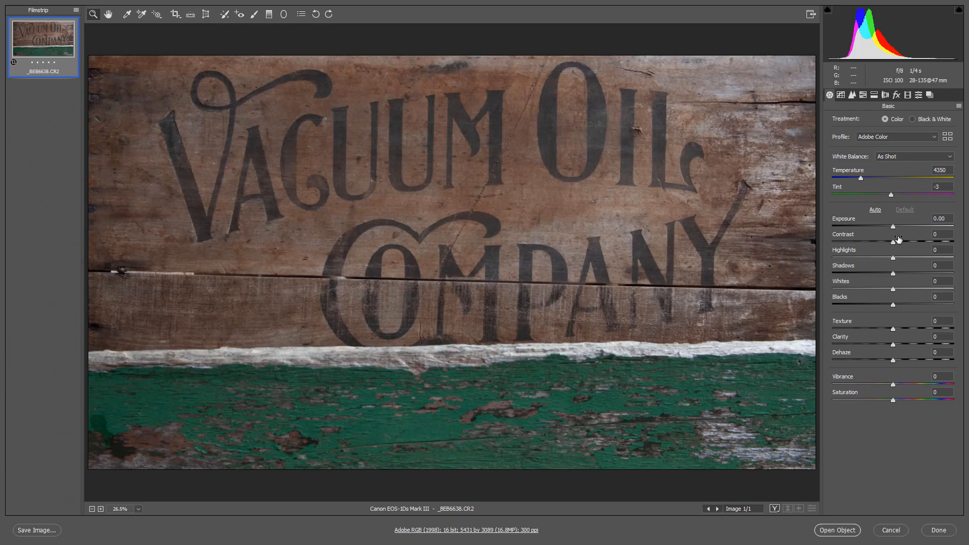
# Step: Set Exposure to +0.30 and Blacks to -32 for the weathered Vacuum Oil Company sign photo
pyautogui.moveTo(894, 230); pyautogui.dragTo(897, 228)
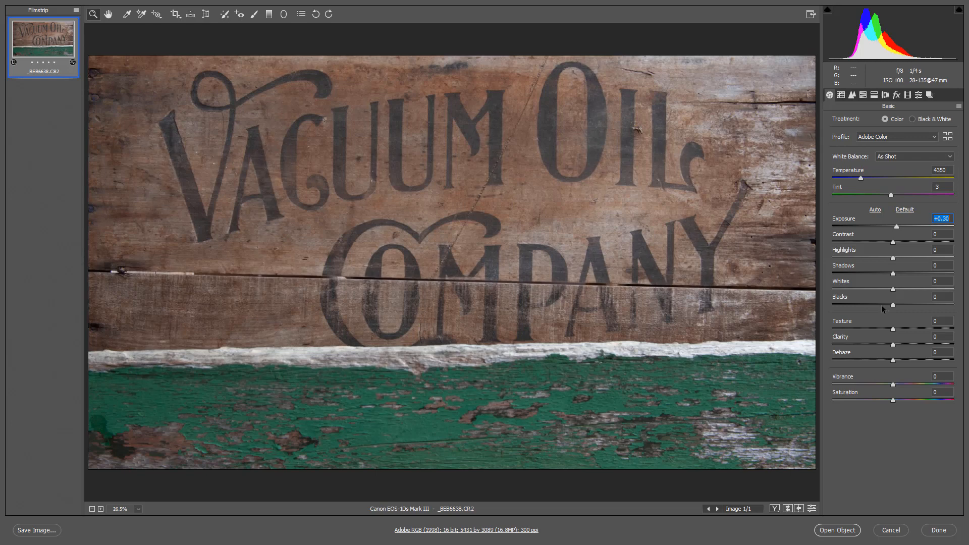
pyautogui.moveTo(882, 305); pyautogui.dragTo(874, 305)
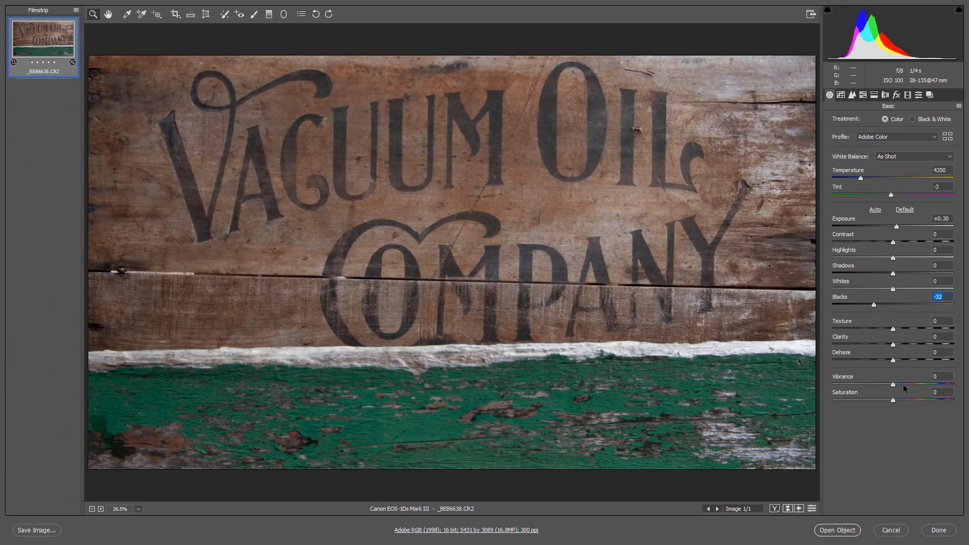
# Step: Set Vibrance to +27 and Clarity to +32 for the sign photo
pyautogui.moveTo(908, 385); pyautogui.dragTo(909, 386)
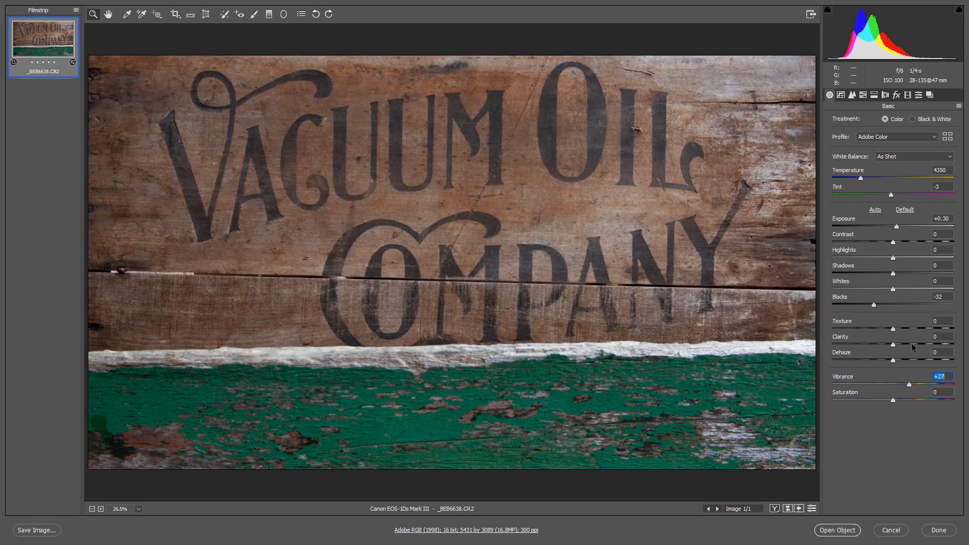
pyautogui.click(912, 345)
pyautogui.moveTo(909, 346); pyautogui.dragTo(911, 345)
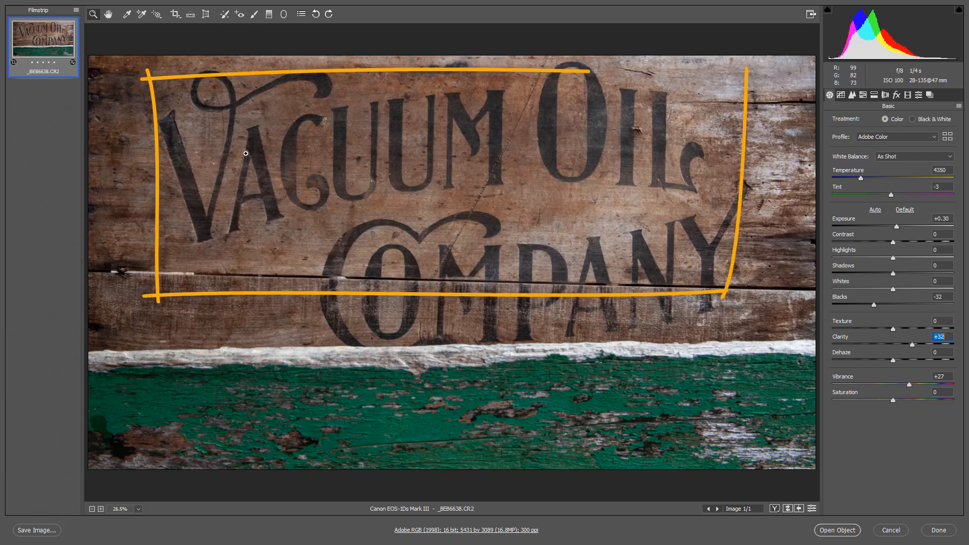
# Step: Try Texture at +100 on the whole sign photo and reset it to 0
pyautogui.click(954, 329)
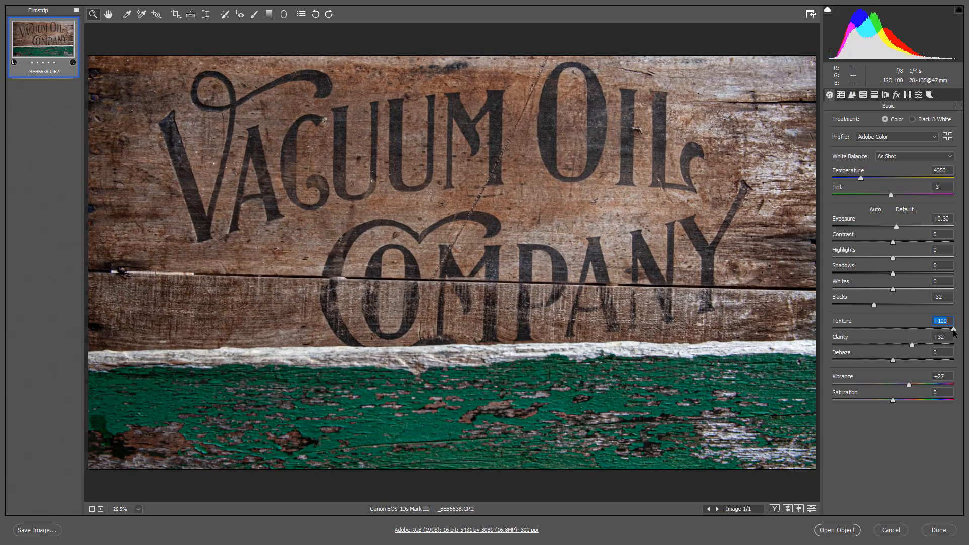
pyautogui.doubleClick(953, 329)
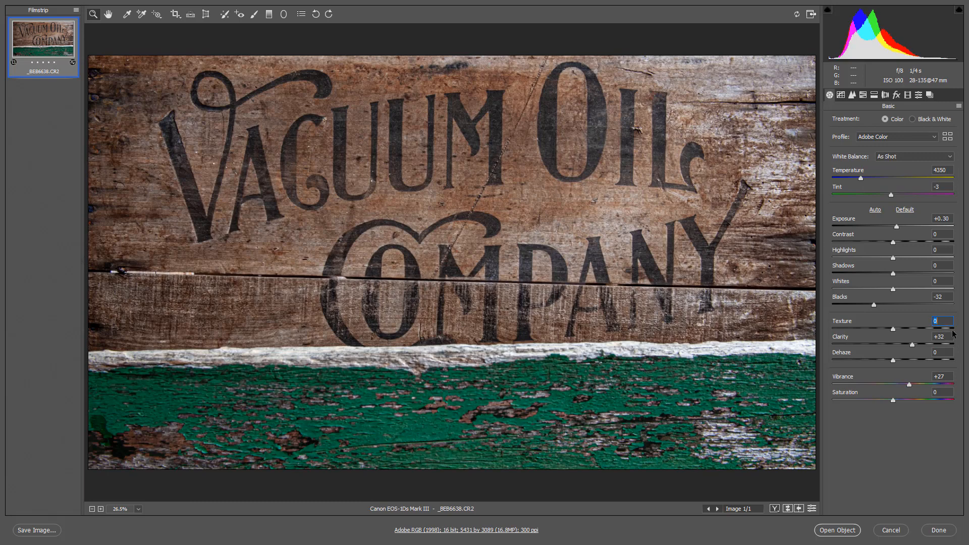
# Step: Set Texture to +100 on the sign photo, using a 50% view of the lettering and wood grain
pyautogui.rightClick(407, 170)
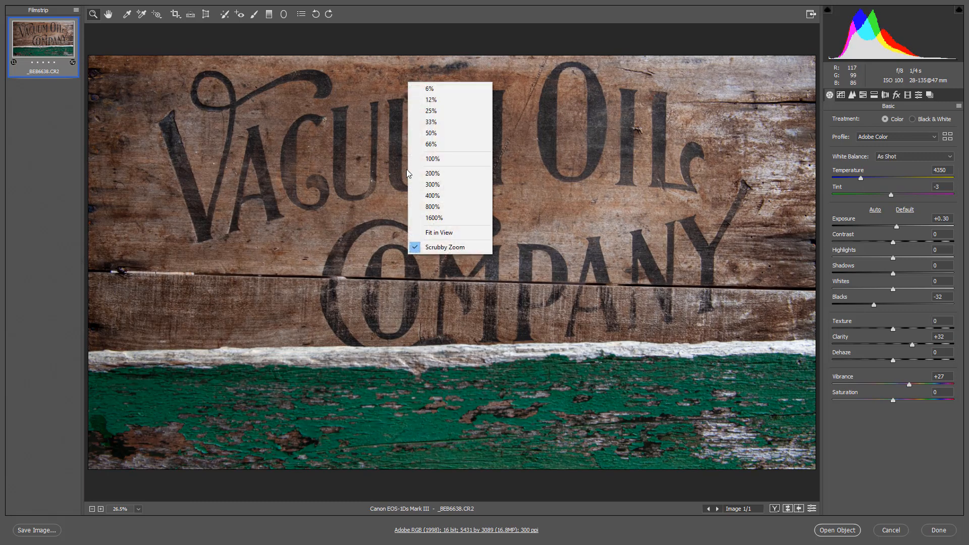
pyautogui.click(429, 134)
pyautogui.moveTo(465, 156); pyautogui.dragTo(300, 346)
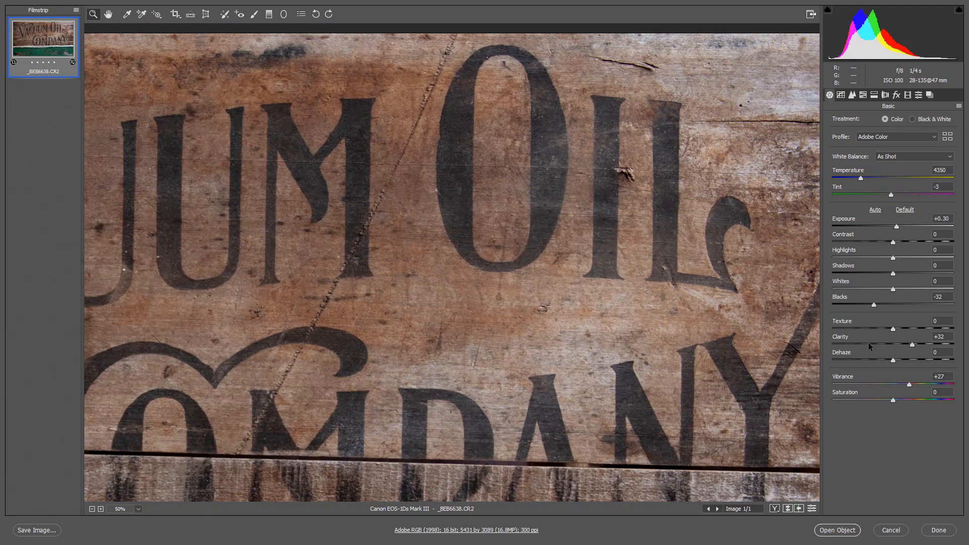
pyautogui.click(954, 328)
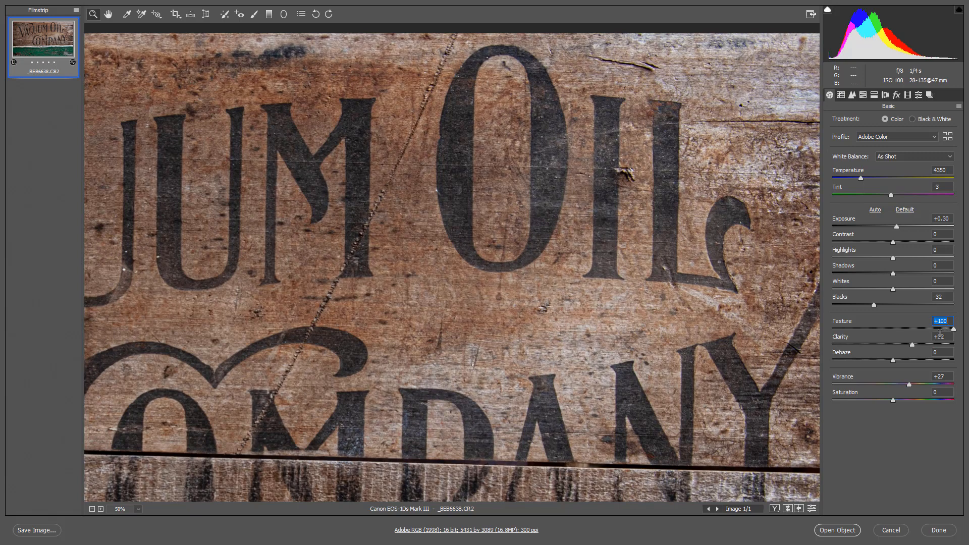
# Step: Fit the whole sign photo in view and reset its Texture adjustment
pyautogui.rightClick(549, 251)
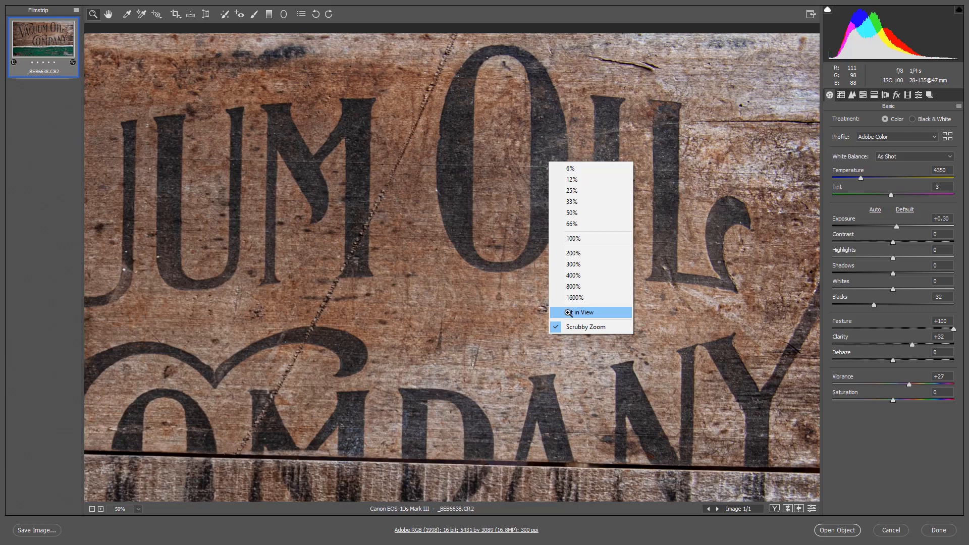
pyautogui.click(569, 315)
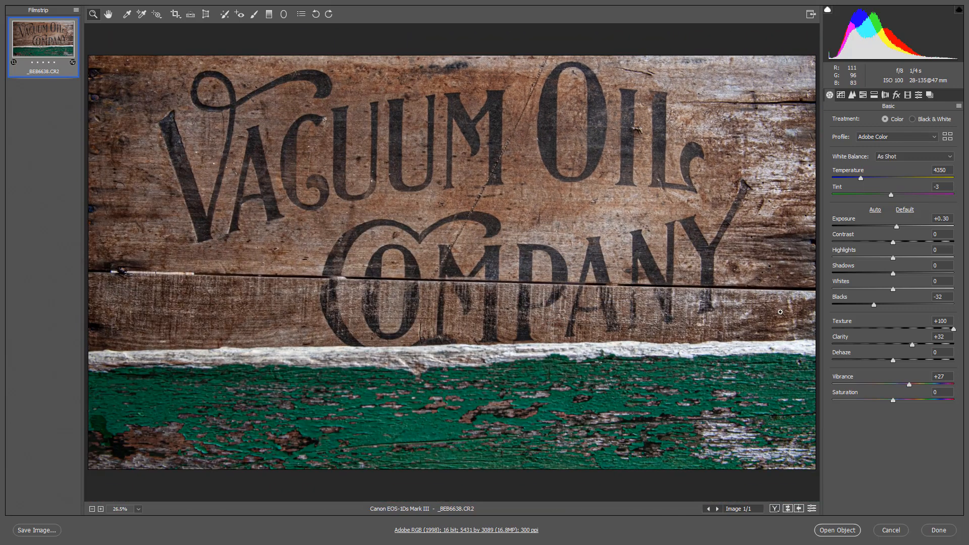
pyautogui.doubleClick(954, 329)
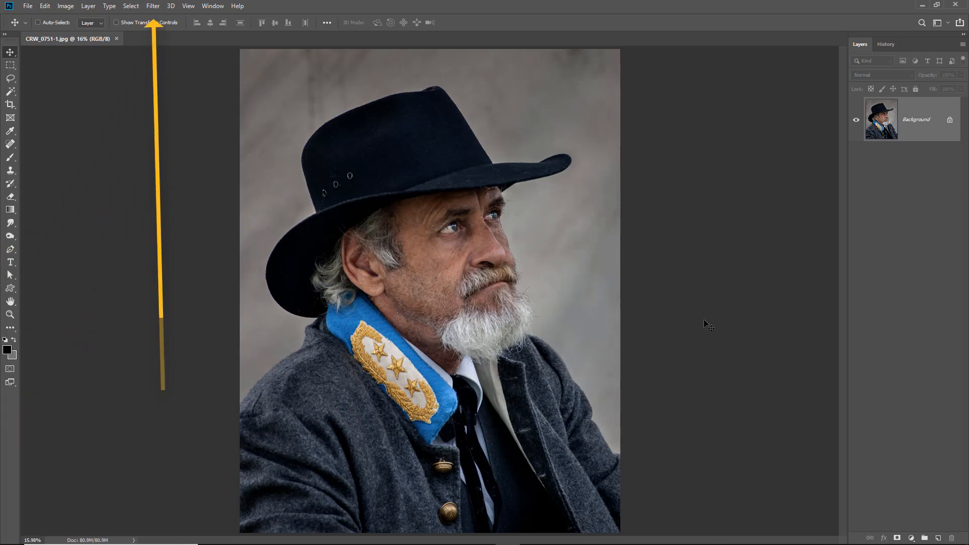
# Step: Open the portrait in the Camera Raw Filter and show the man's face and beard at 50%
pyautogui.click(153, 7)
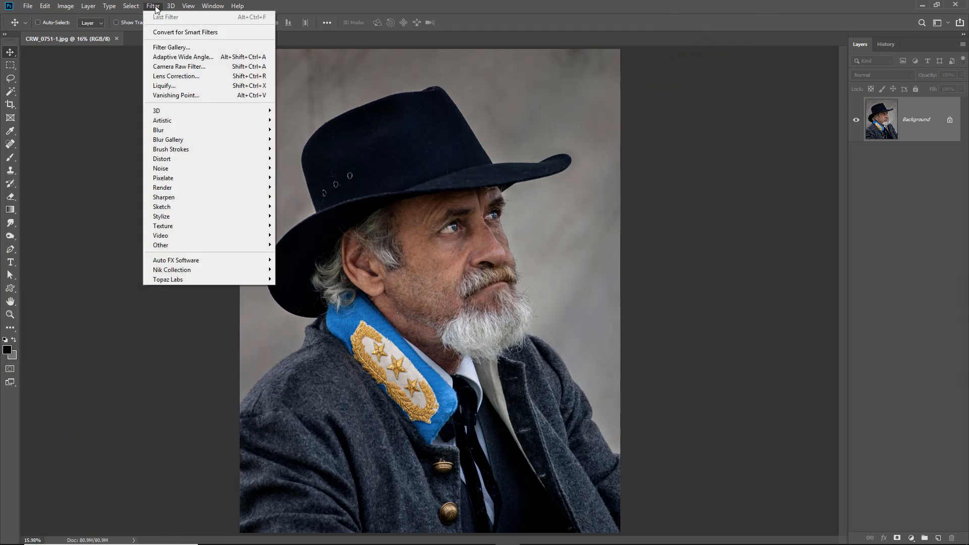
pyautogui.click(167, 68)
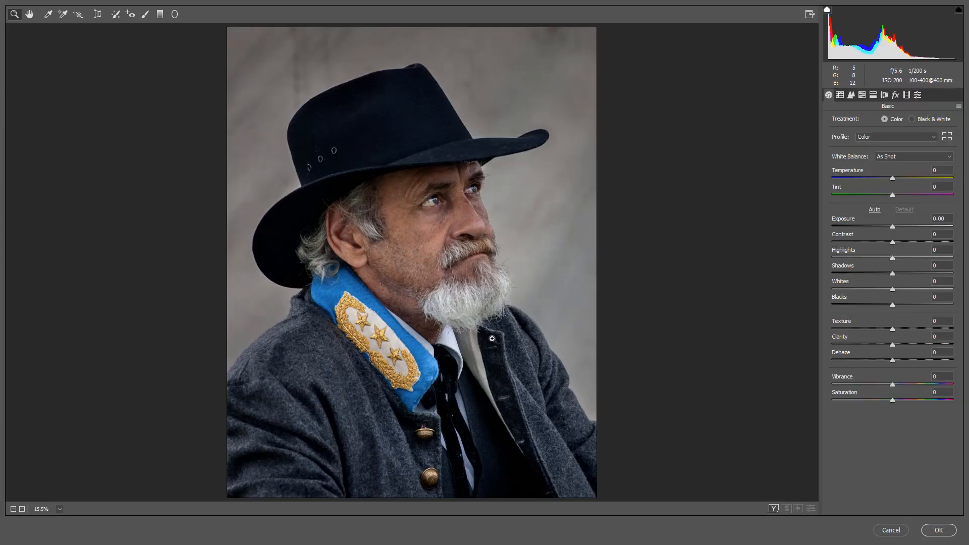
pyautogui.rightClick(424, 267)
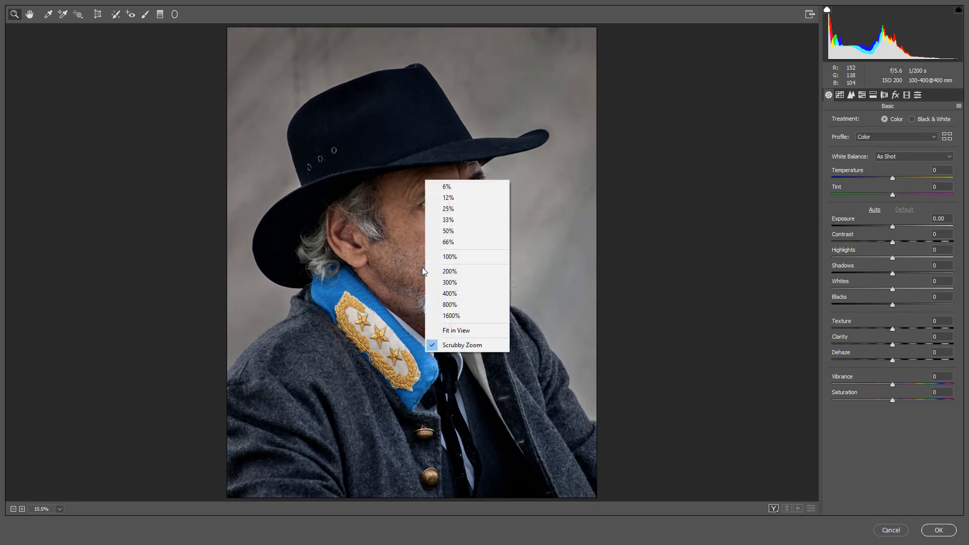
pyautogui.click(453, 235)
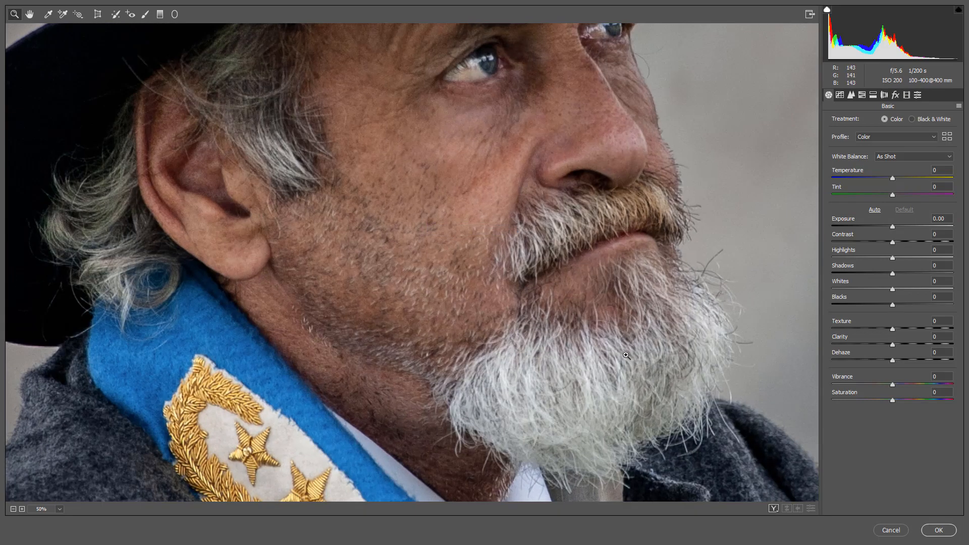
pyautogui.moveTo(574, 321); pyautogui.dragTo(582, 362)
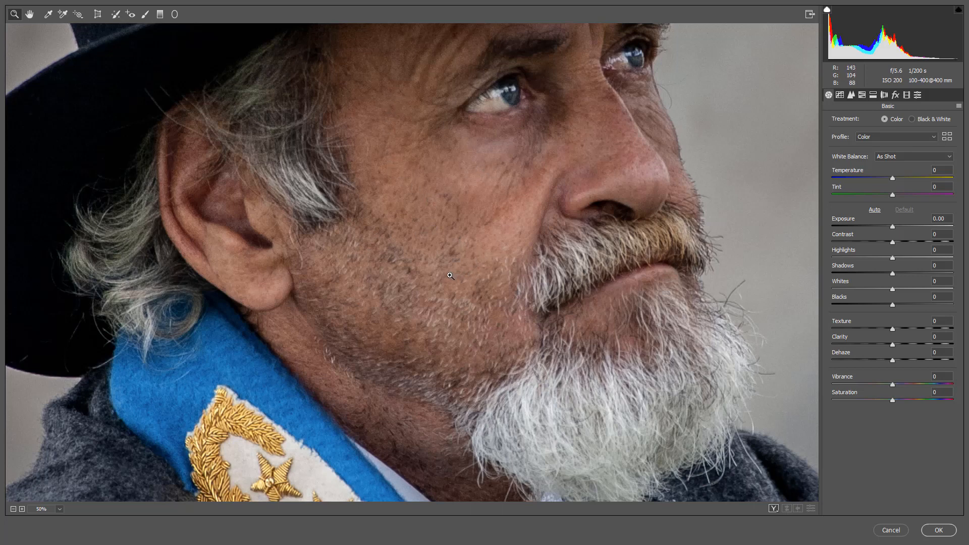
pyautogui.moveTo(450, 266); pyautogui.dragTo(452, 323)
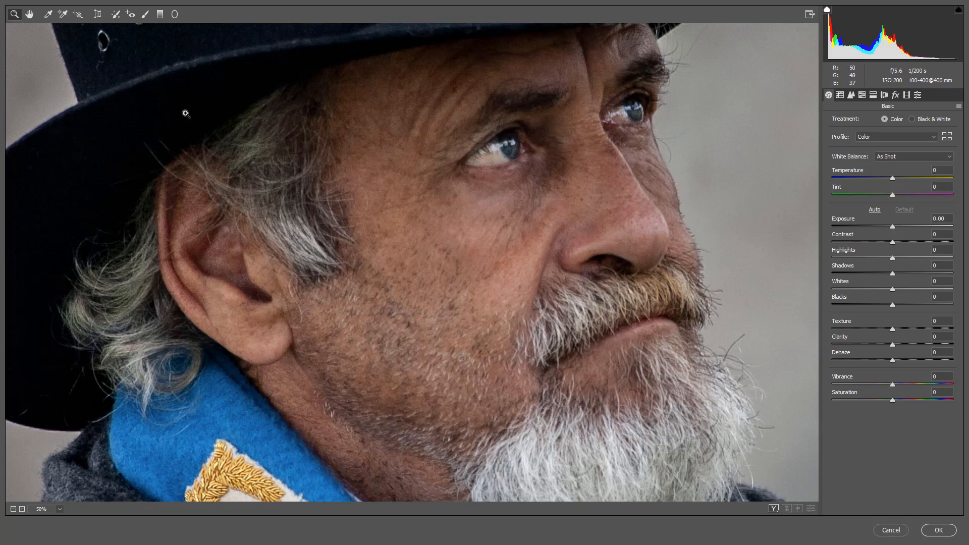
# Step: Set up the Adjustment Brush with Texture +100, Exposure 0.00 and a brush size of 6
pyautogui.click(146, 15)
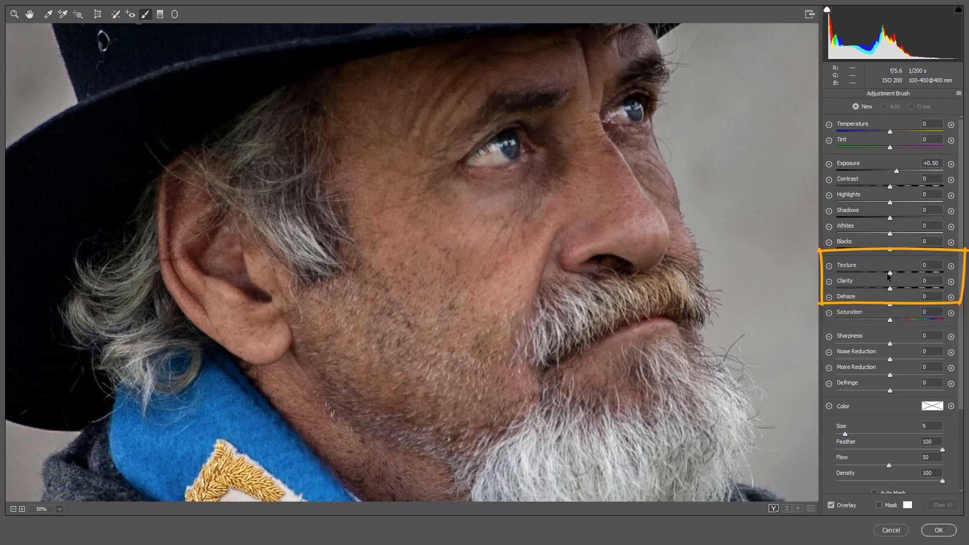
pyautogui.moveTo(890, 273); pyautogui.dragTo(946, 278)
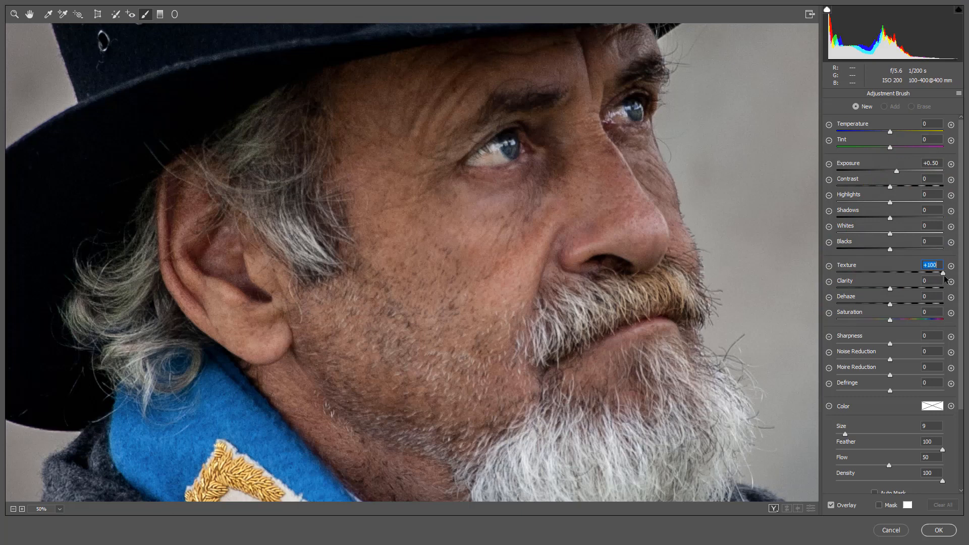
pyautogui.doubleClick(897, 171)
pyautogui.press('[')
pyautogui.press('[')
# Step: Paint the Texture adjustment over the man's moustache, beard, stubble, facial skin and hair
pyautogui.click(506, 345)
pyautogui.moveTo(531, 329)
pyautogui.mouseDown()
pyautogui.moveTo(649, 288)
pyautogui.moveTo(584, 315)
pyautogui.mouseUp()
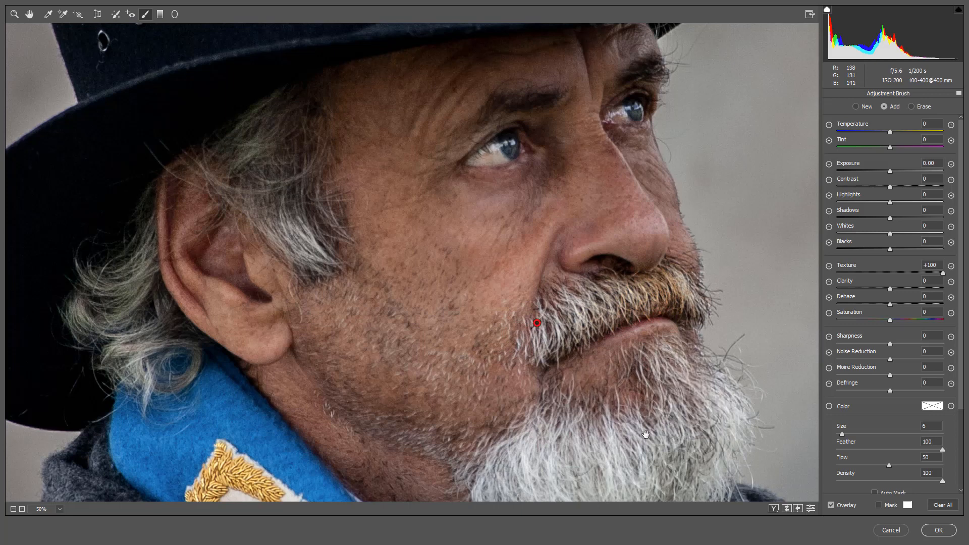
pyautogui.moveTo(648, 407); pyautogui.dragTo(655, 286)
pyautogui.moveTo(707, 323)
pyautogui.mouseDown()
pyautogui.moveTo(658, 375)
pyautogui.moveTo(554, 396)
pyautogui.moveTo(516, 354)
pyautogui.moveTo(579, 310)
pyautogui.moveTo(555, 312)
pyautogui.moveTo(516, 251)
pyautogui.moveTo(458, 195)
pyautogui.moveTo(421, 184)
pyautogui.moveTo(355, 197)
pyautogui.moveTo(375, 200)
pyautogui.moveTo(337, 230)
pyautogui.moveTo(350, 261)
pyautogui.moveTo(382, 284)
pyautogui.moveTo(498, 274)
pyautogui.mouseUp()
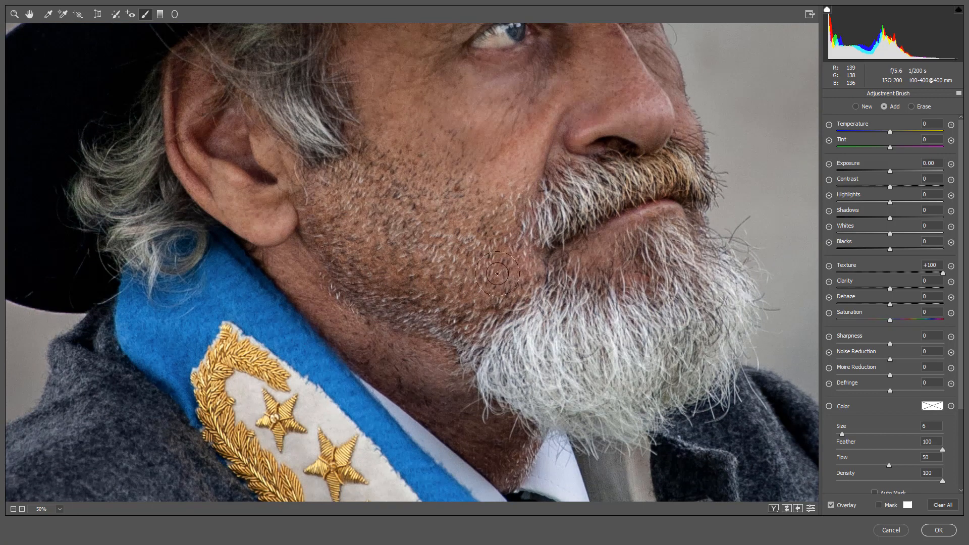
pyautogui.moveTo(480, 212); pyautogui.dragTo(442, 374)
pyautogui.moveTo(408, 342)
pyautogui.mouseDown()
pyautogui.moveTo(497, 240)
pyautogui.moveTo(466, 253)
pyautogui.moveTo(420, 152)
pyautogui.moveTo(378, 157)
pyautogui.moveTo(361, 149)
pyautogui.moveTo(325, 293)
pyautogui.moveTo(372, 219)
pyautogui.moveTo(480, 266)
pyautogui.moveTo(539, 142)
pyautogui.moveTo(603, 242)
pyautogui.moveTo(615, 238)
pyautogui.moveTo(618, 260)
pyautogui.moveTo(532, 122)
pyautogui.moveTo(560, 107)
pyautogui.mouseUp()
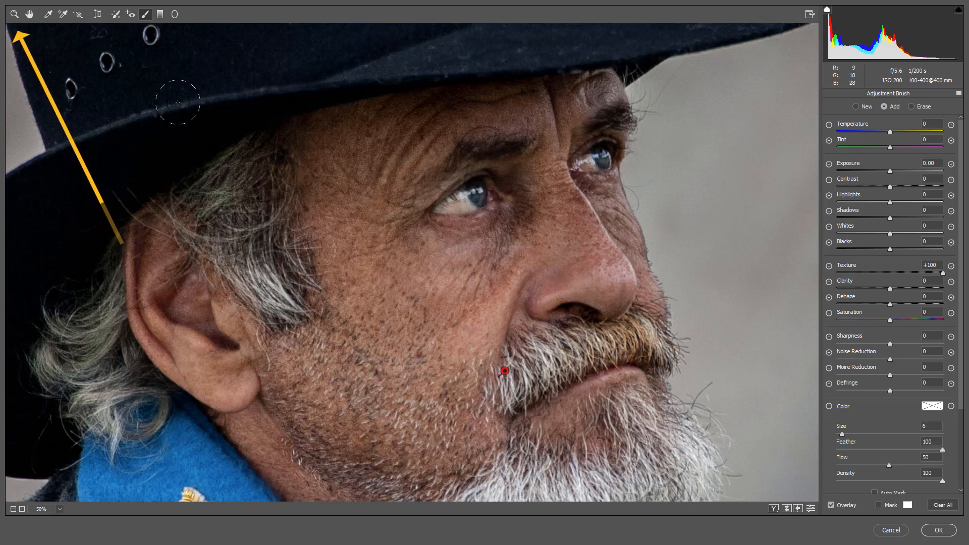
# Step: Show the moustache at 100% and paint a new Adjustment Brush mask with Texture +100 over its edge and the adjoining background
pyautogui.click(15, 15)
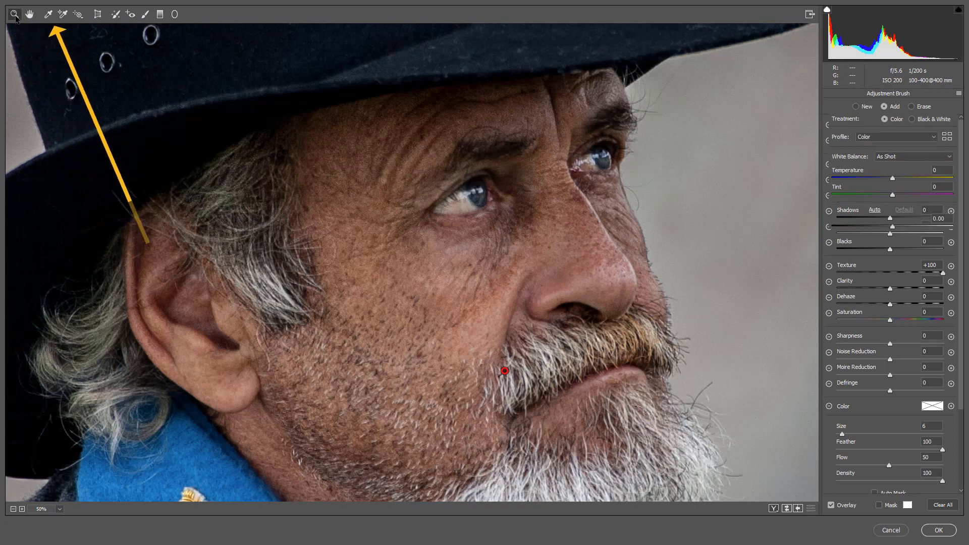
pyautogui.rightClick(656, 298)
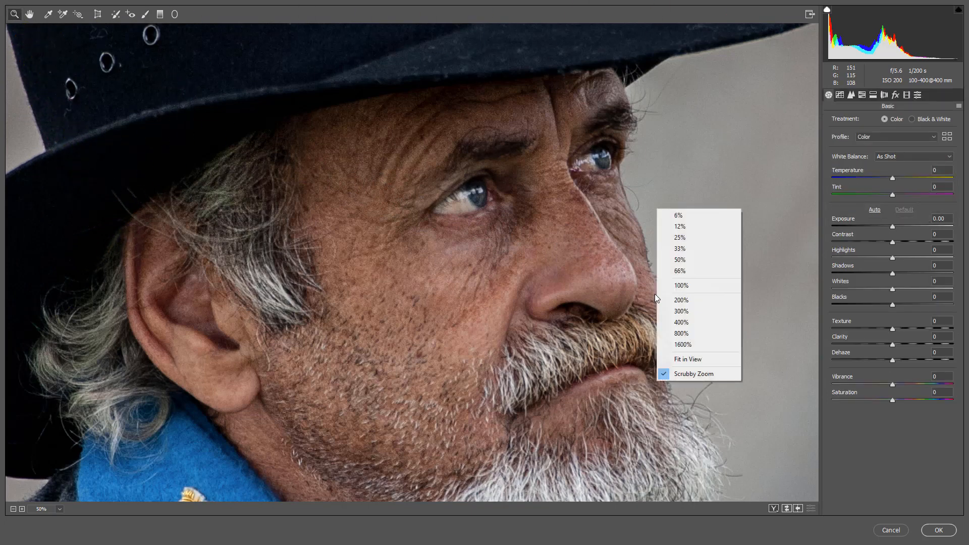
pyautogui.click(684, 285)
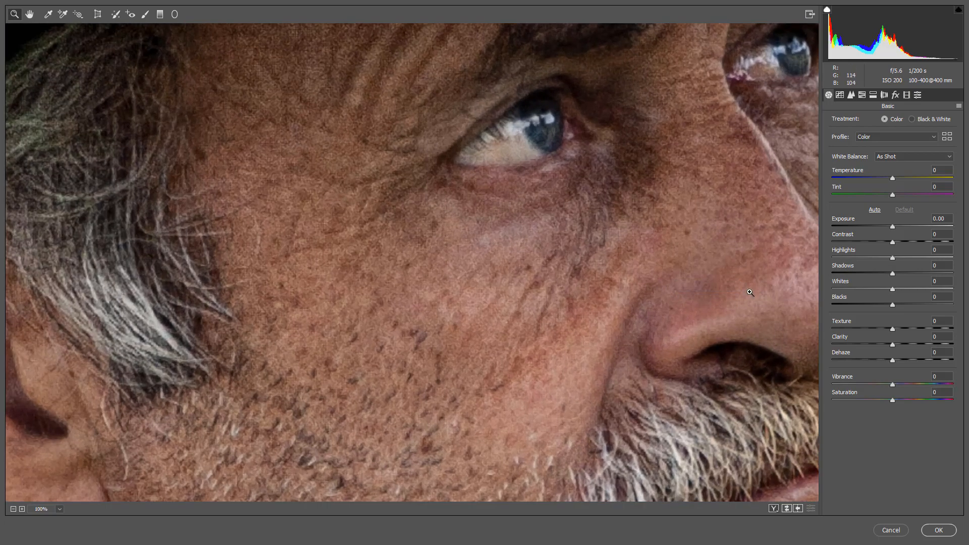
pyautogui.moveTo(750, 293); pyautogui.dragTo(282, 192)
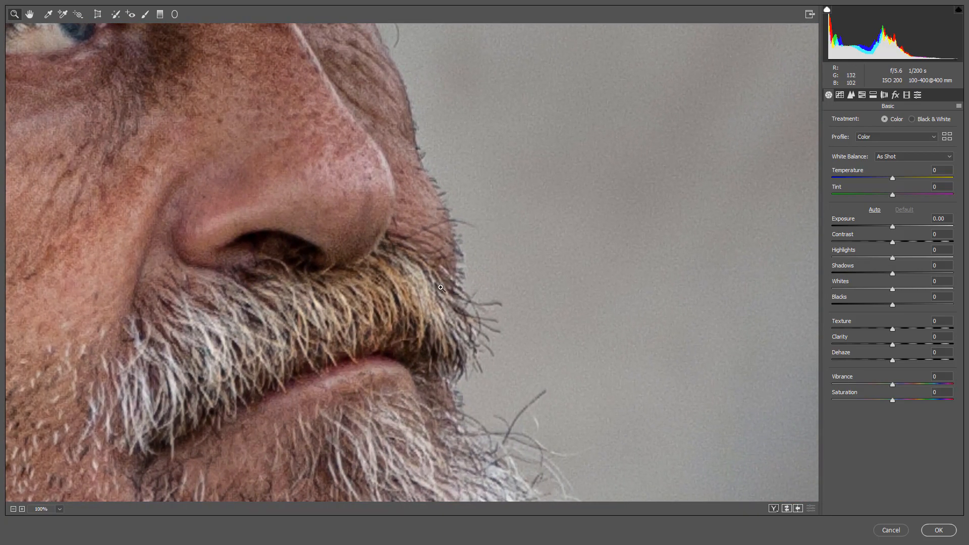
pyautogui.click(144, 17)
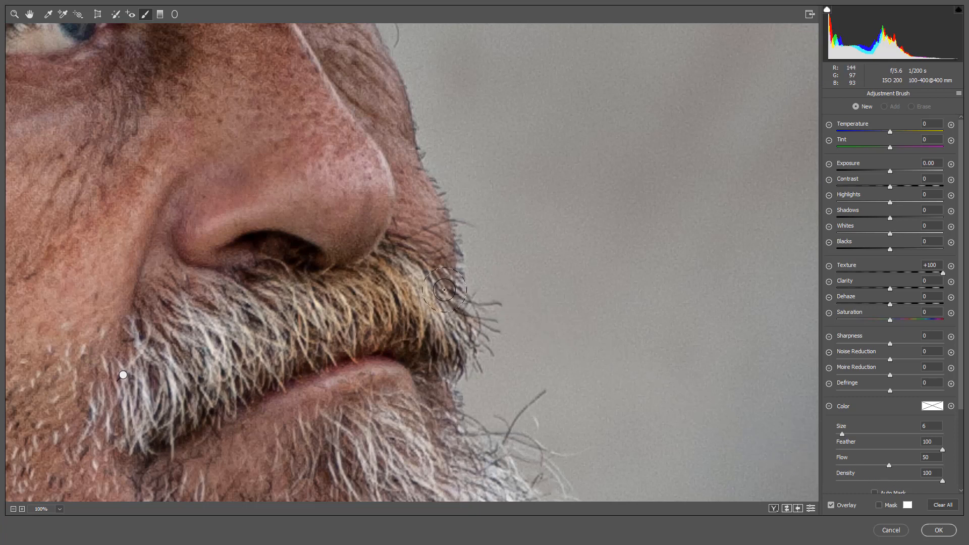
pyautogui.moveTo(438, 305)
pyautogui.mouseDown()
pyautogui.moveTo(567, 293)
pyautogui.moveTo(615, 300)
pyautogui.moveTo(489, 305)
pyautogui.moveTo(439, 321)
pyautogui.moveTo(609, 308)
pyautogui.moveTo(629, 324)
pyautogui.moveTo(460, 331)
pyautogui.moveTo(631, 336)
pyautogui.moveTo(513, 273)
pyautogui.moveTo(571, 342)
pyautogui.moveTo(575, 266)
pyautogui.moveTo(528, 336)
pyautogui.moveTo(618, 306)
pyautogui.moveTo(491, 273)
pyautogui.moveTo(523, 342)
pyautogui.moveTo(607, 285)
pyautogui.moveTo(512, 255)
pyautogui.moveTo(542, 341)
pyautogui.moveTo(614, 290)
pyautogui.moveTo(492, 255)
pyautogui.moveTo(503, 333)
pyautogui.moveTo(602, 311)
pyautogui.moveTo(545, 244)
pyautogui.moveTo(507, 358)
pyautogui.mouseUp()
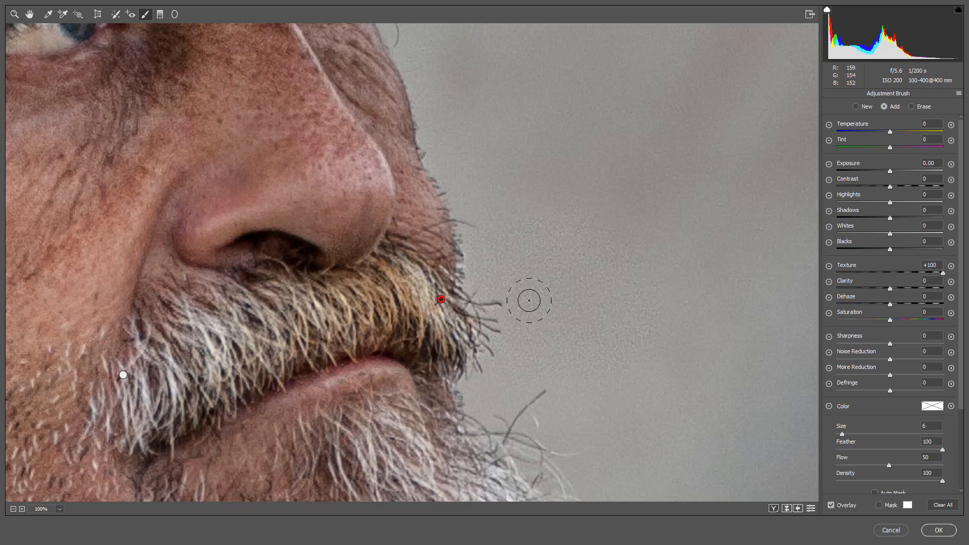
# Step: Remove the brush adjustments from the portrait, with the whole photo in view, and reset the brush's Texture to 0
pyautogui.hotkey('ctrl', '0')
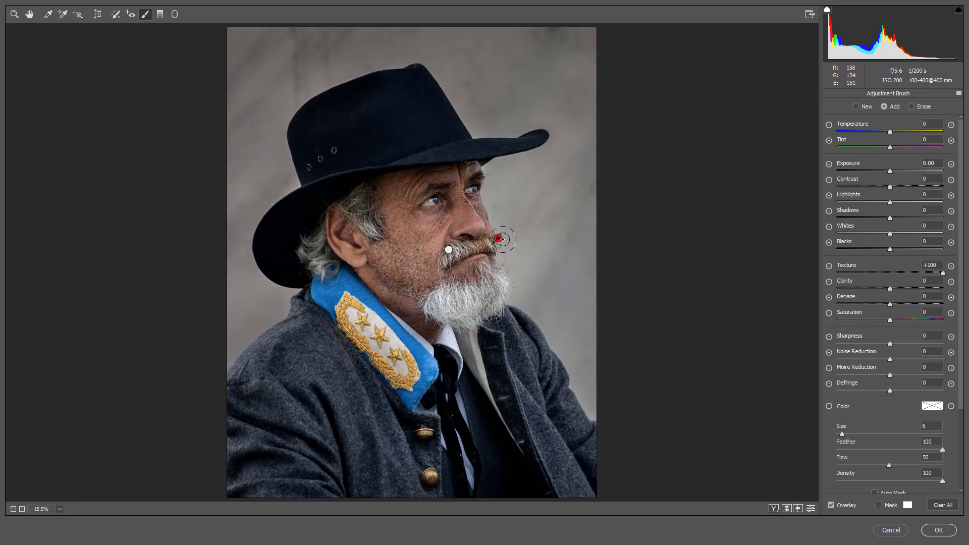
pyautogui.moveTo(504, 244)
pyautogui.mouseDown()
pyautogui.moveTo(495, 249)
pyautogui.moveTo(485, 225)
pyautogui.mouseUp()
pyautogui.moveTo(488, 273); pyautogui.dragTo(494, 260)
pyautogui.press('n')
pyautogui.click(448, 251)
pyautogui.press('Delete')
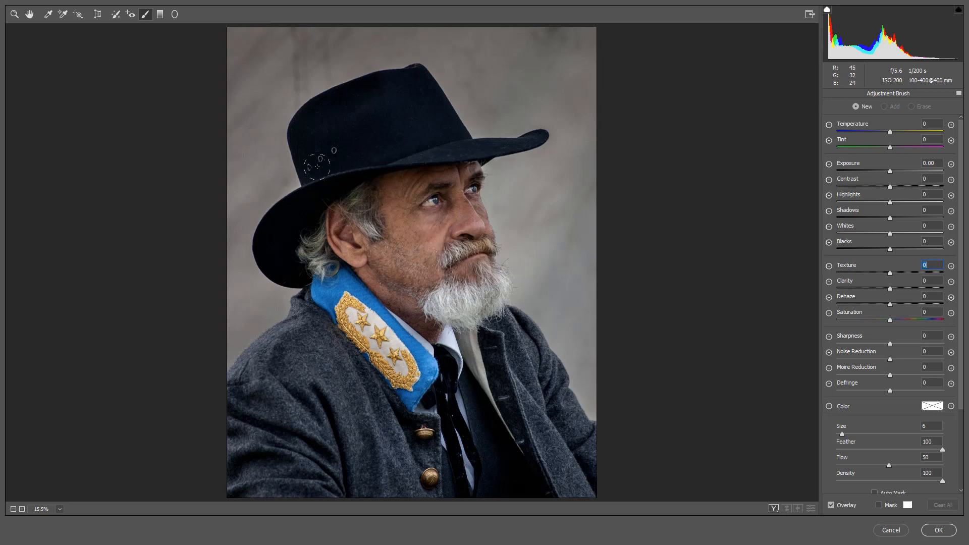
# Step: Try a global Texture of +100 on the man's portrait at 50% zoom, and reset it to 0
pyautogui.click(14, 15)
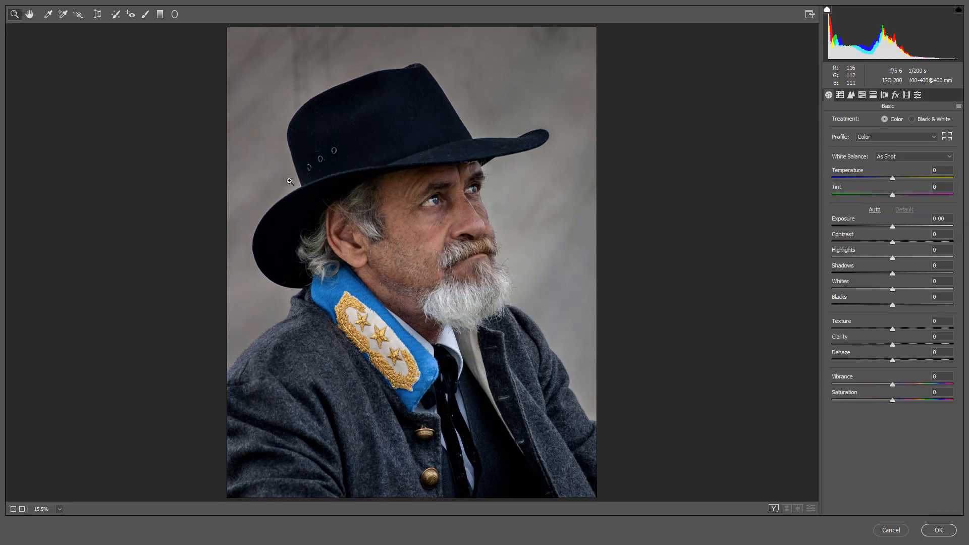
pyautogui.rightClick(453, 247)
pyautogui.click(471, 214)
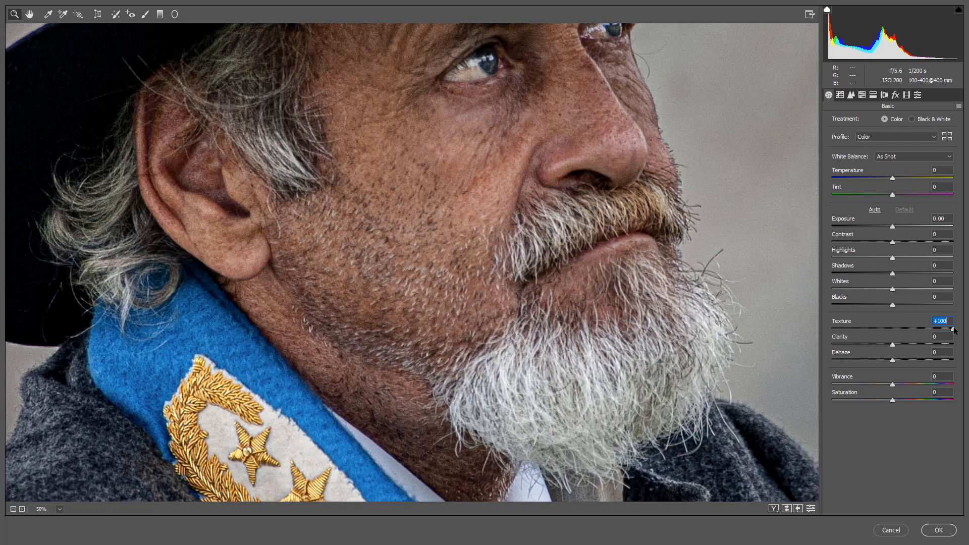
pyautogui.moveTo(953, 330); pyautogui.dragTo(892, 326)
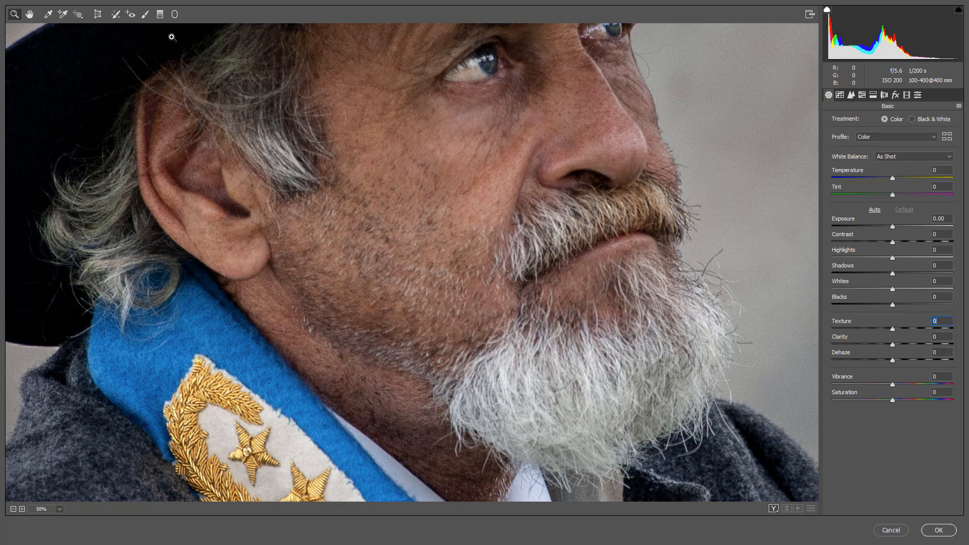
# Step: Draw a vertical Graduated Filter from beside the man's eye down to his jaw
pyautogui.click(159, 14)
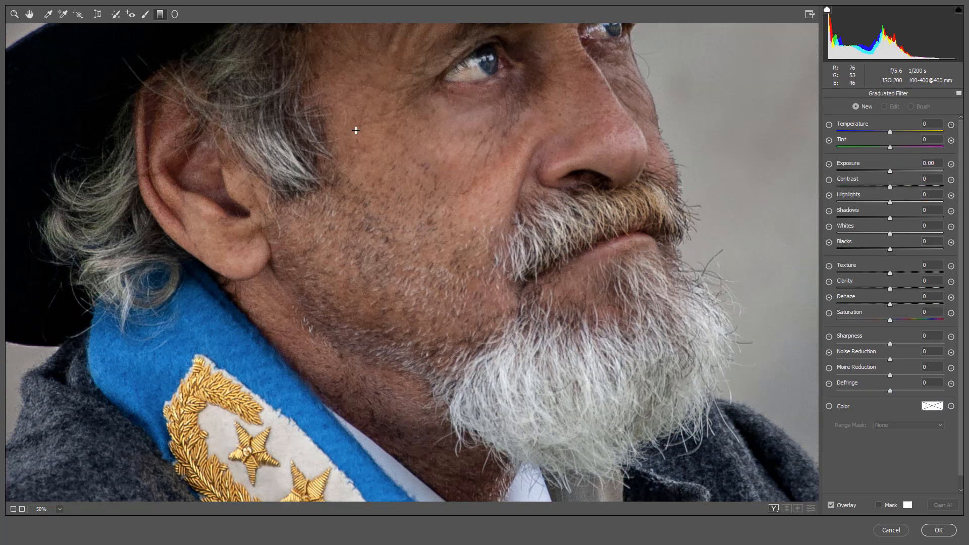
pyautogui.moveTo(418, 101); pyautogui.dragTo(418, 386)
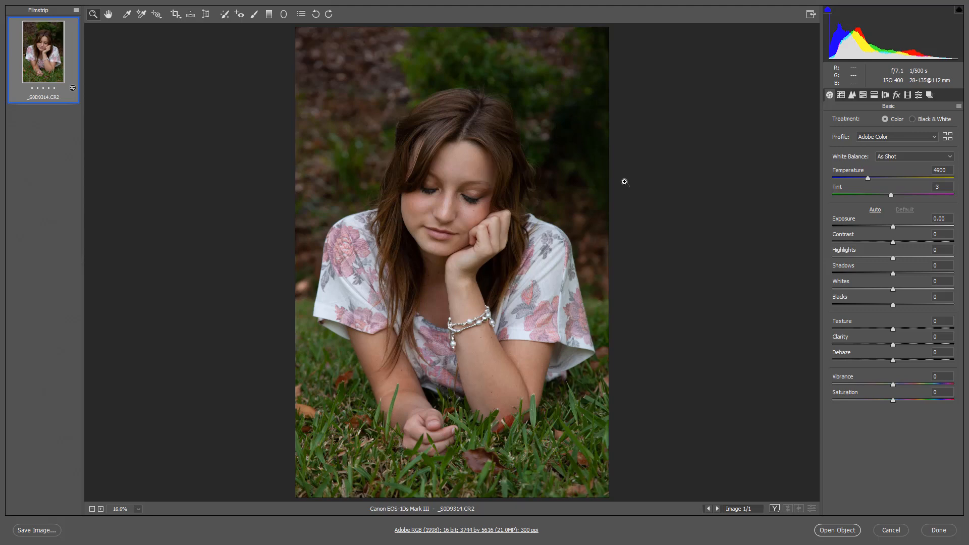
# Step: Show the young woman's face at 33%, try a Texture of +100 and reset it to 0
pyautogui.rightClick(499, 189)
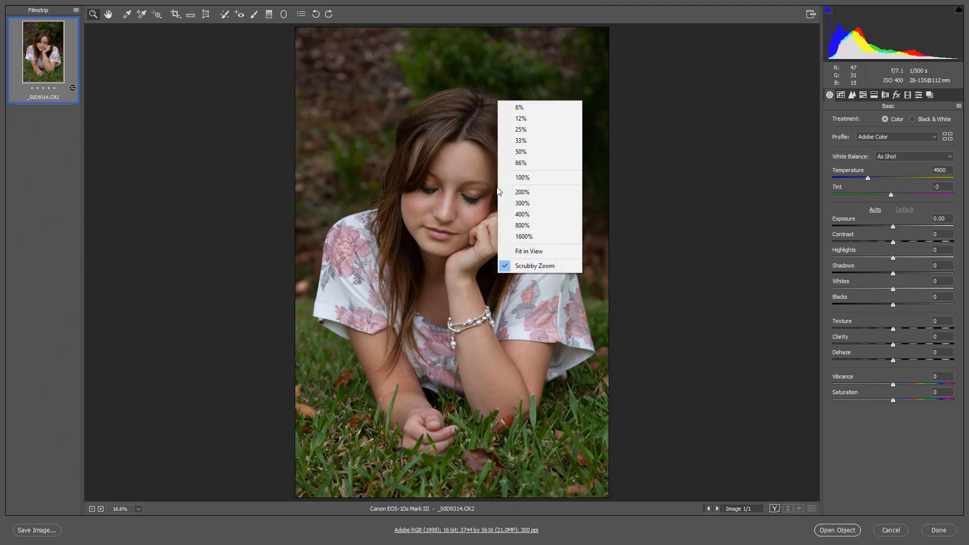
pyautogui.click(518, 142)
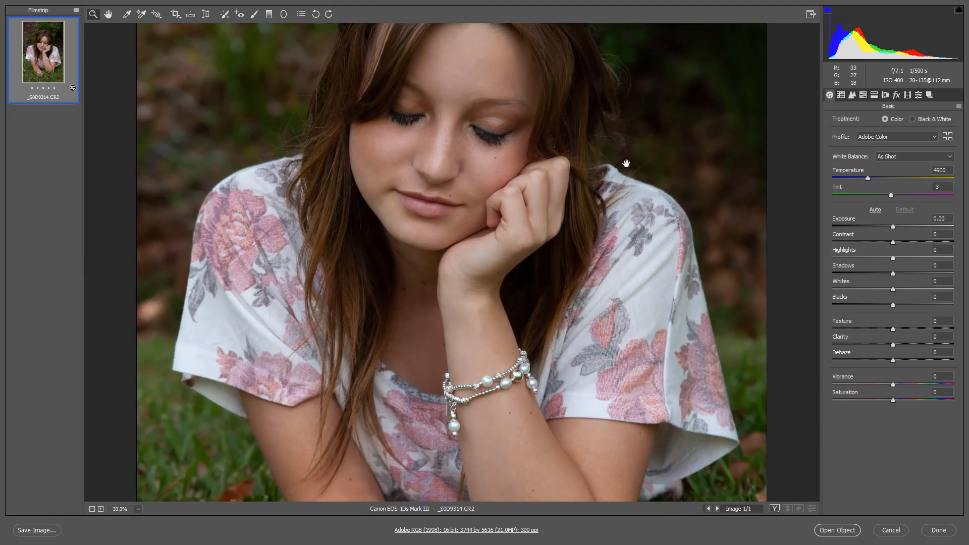
pyautogui.moveTo(625, 162); pyautogui.dragTo(598, 305)
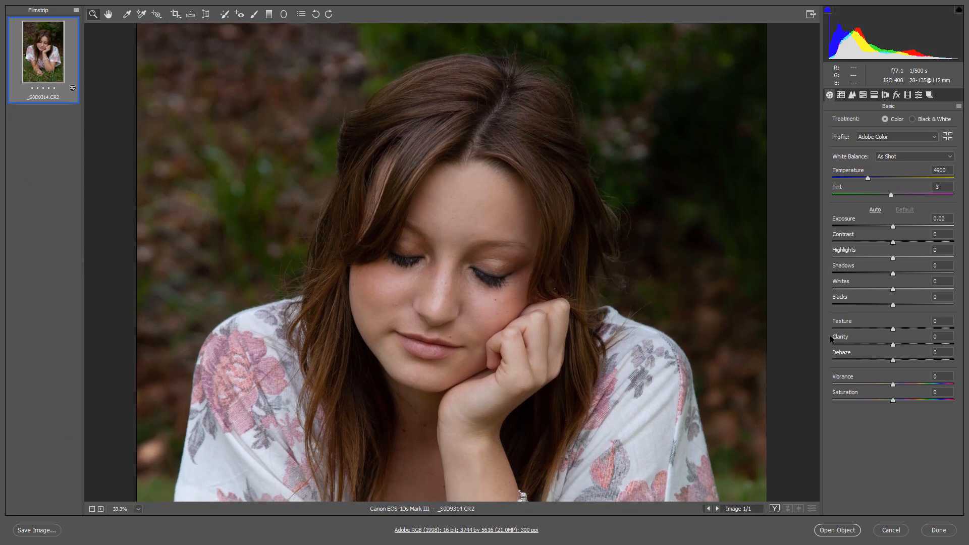
pyautogui.click(954, 328)
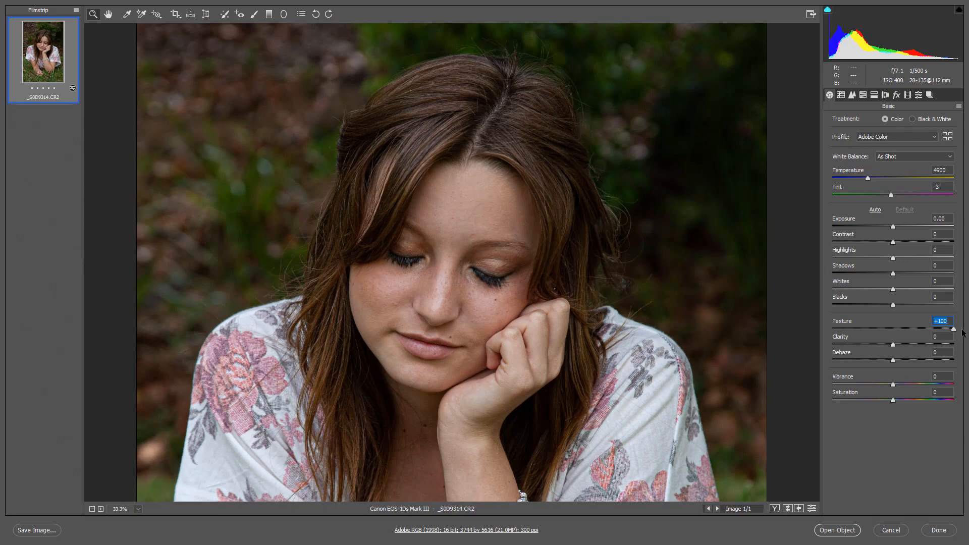
pyautogui.doubleClick(954, 328)
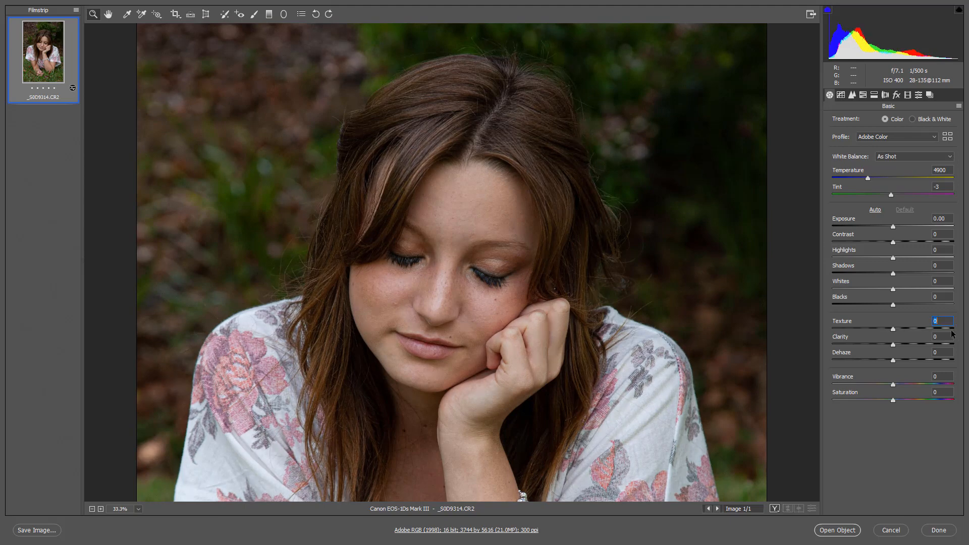
# Step: Try a softening Texture of -52 on the young woman's portrait, view the whole photo and reset Texture to 0
pyautogui.click(861, 329)
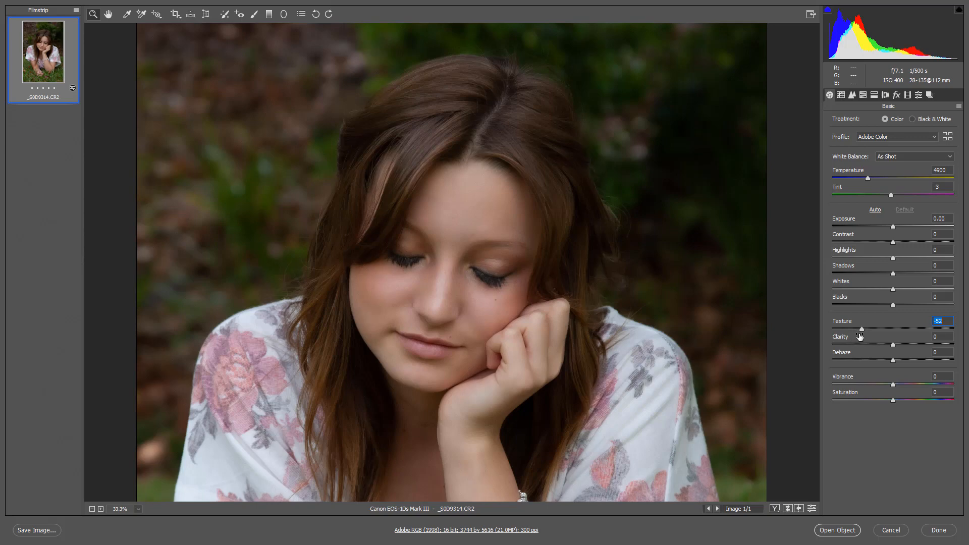
pyautogui.hotkey('ctrl', '0')
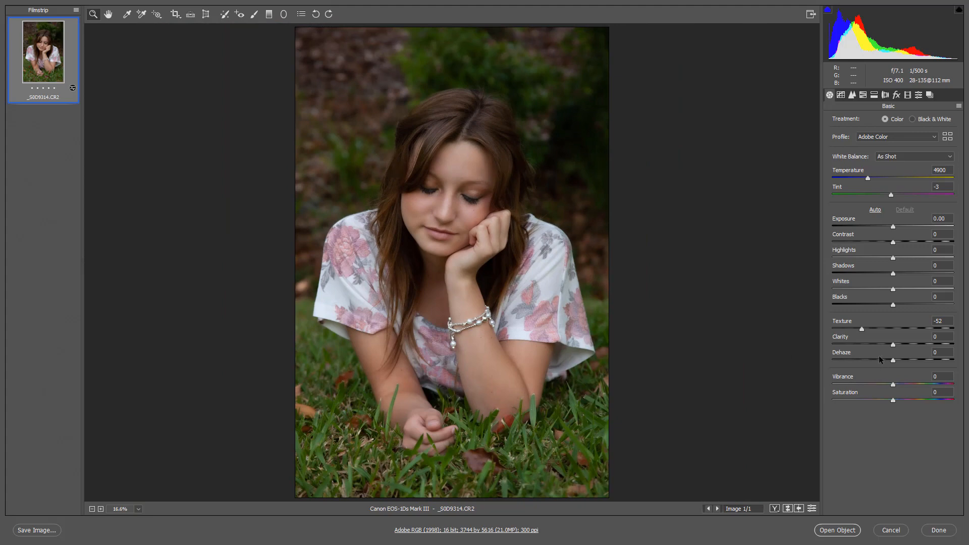
pyautogui.doubleClick(862, 329)
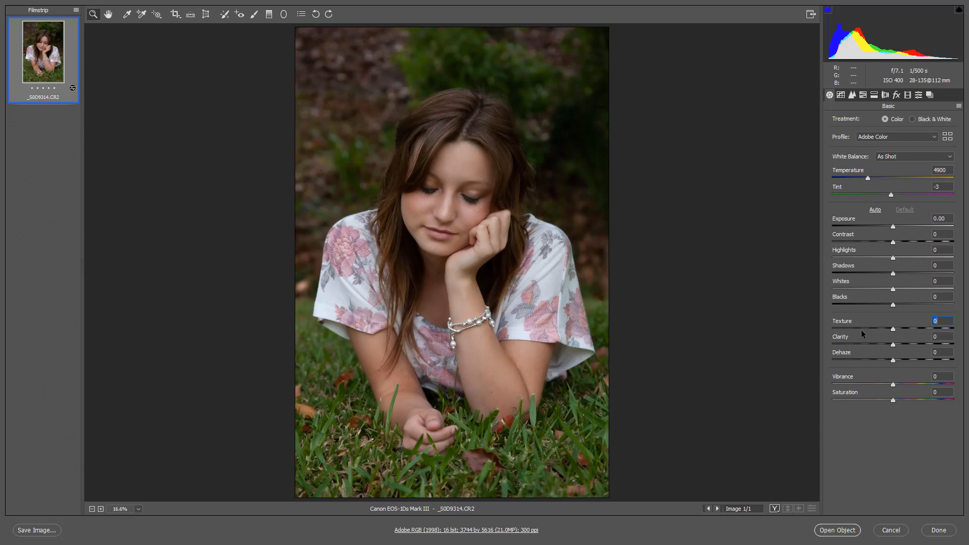
# Step: Set the young woman's portrait to Texture -100 and show her face at 33%
pyautogui.click(832, 329)
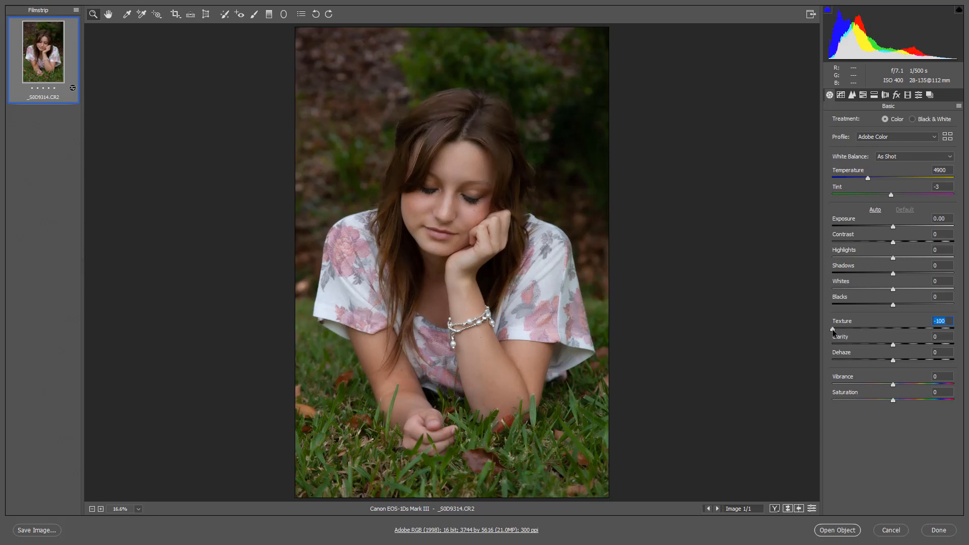
pyautogui.rightClick(444, 204)
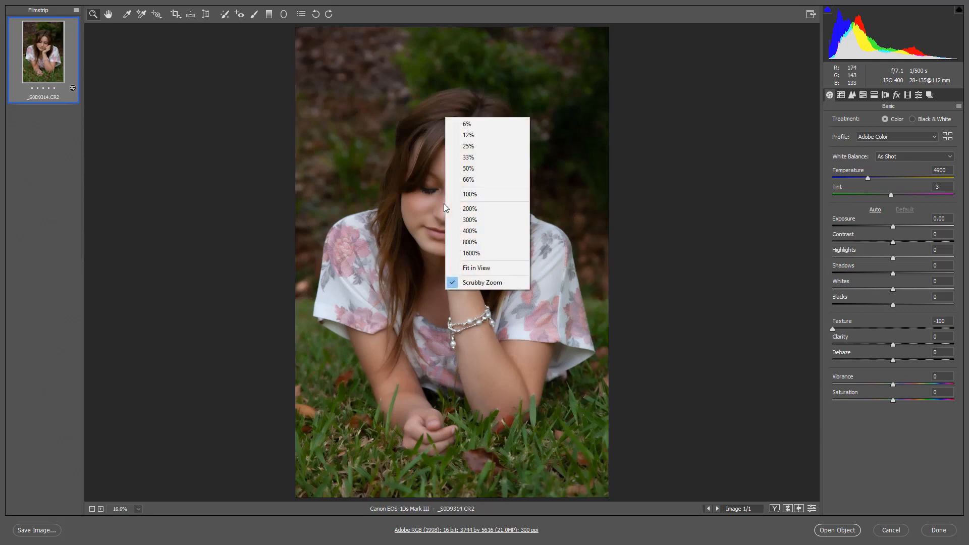
pyautogui.click(471, 159)
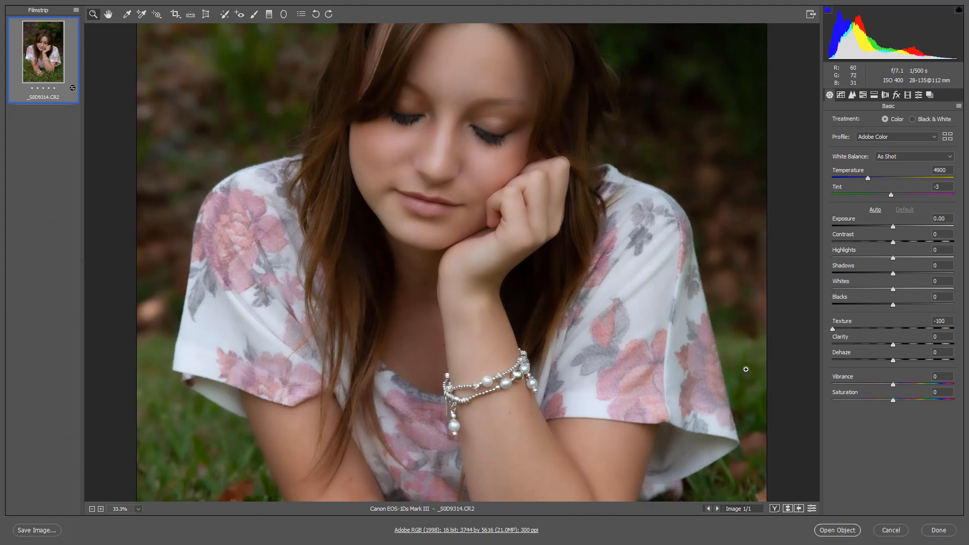
pyautogui.moveTo(509, 191); pyautogui.dragTo(493, 324)
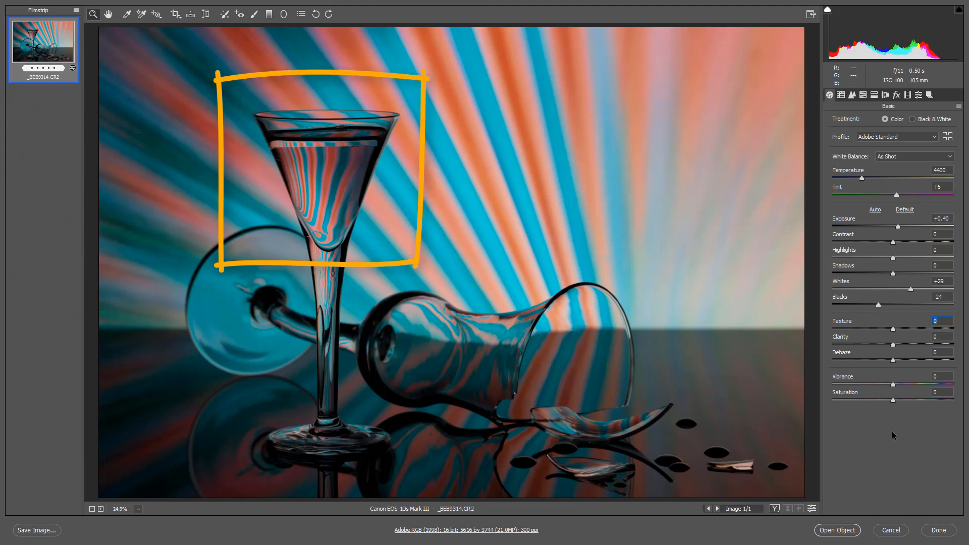
# Step: Try Texture values of +100 and +96 on the whole glass photo, resetting Texture to 0 after each
pyautogui.click(954, 329)
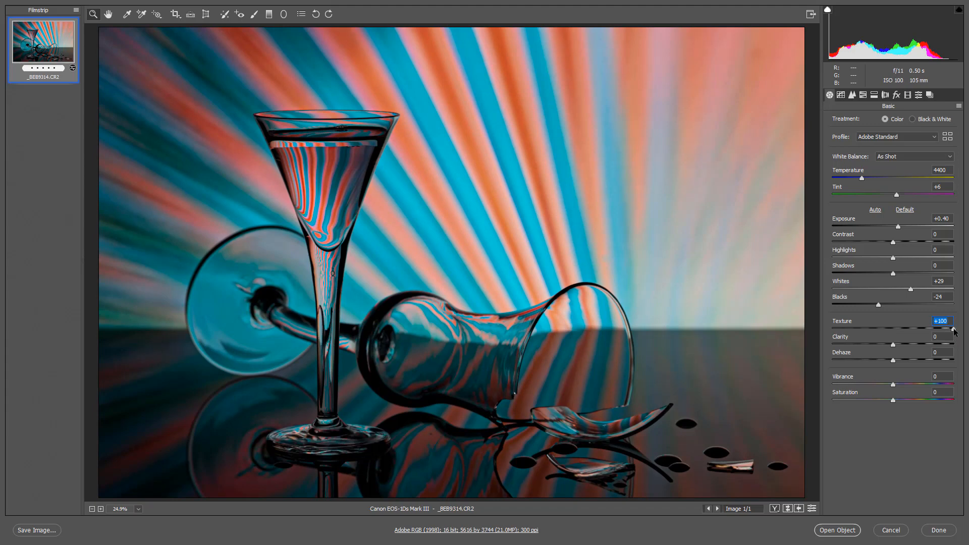
pyautogui.doubleClick(955, 330)
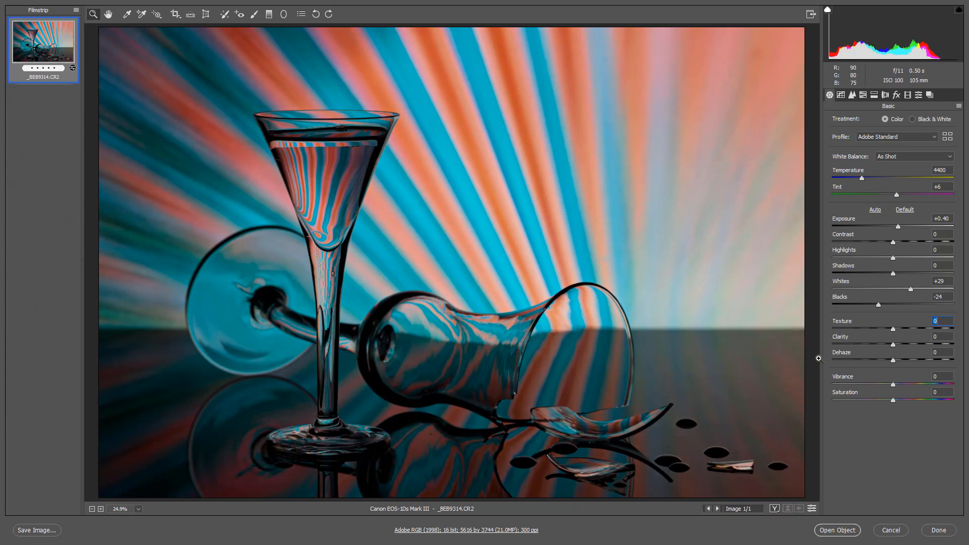
pyautogui.click(954, 329)
pyautogui.press('Down')
pyautogui.press('Down')
pyautogui.press('Down')
pyautogui.press('Down')
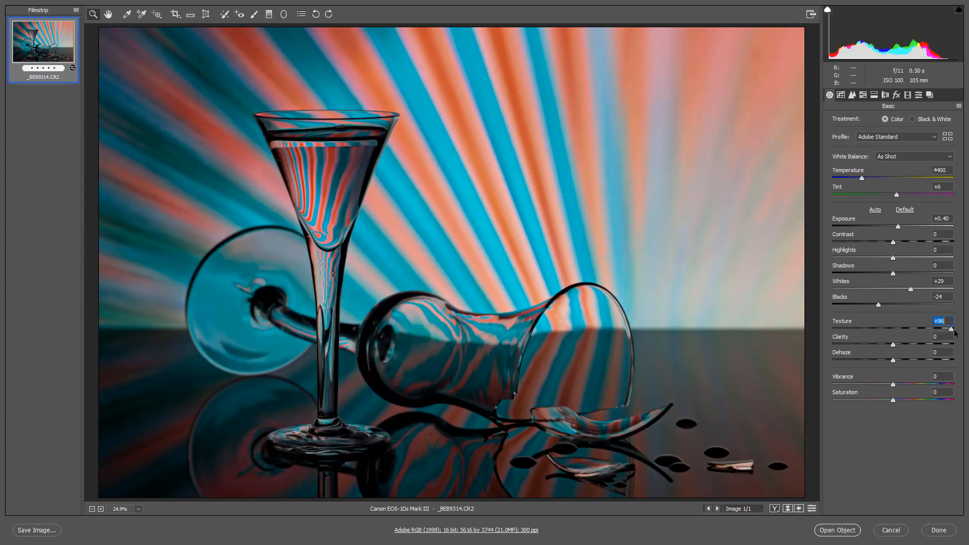
pyautogui.write('0')
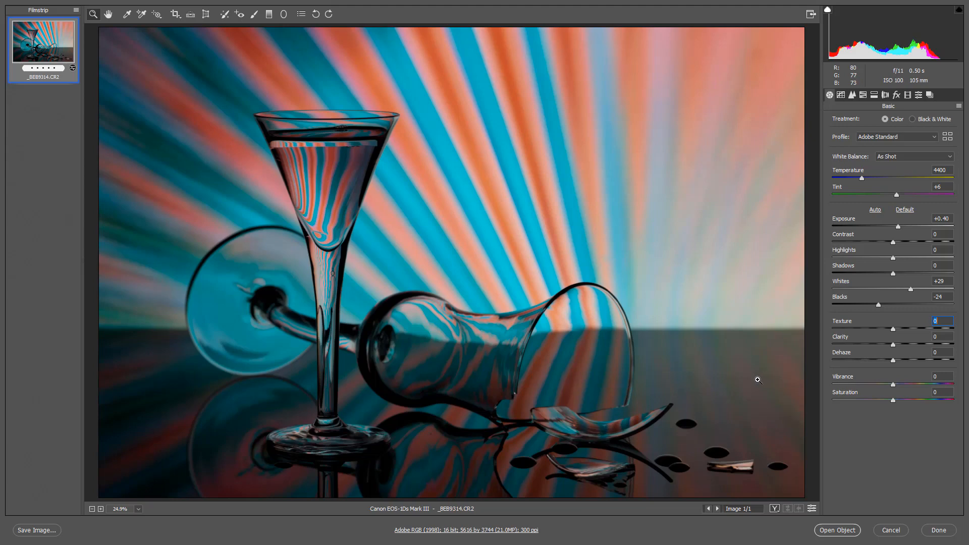
# Step: Show the tipped glass's rim and the blurred background at 100%, compare Texture at 0, and set it to +100
pyautogui.rightClick(593, 270)
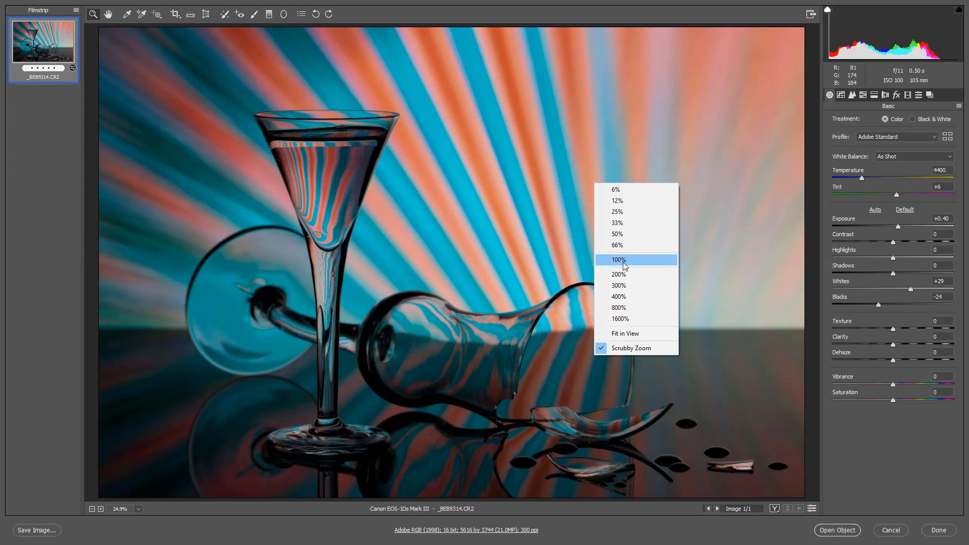
pyautogui.click(619, 260)
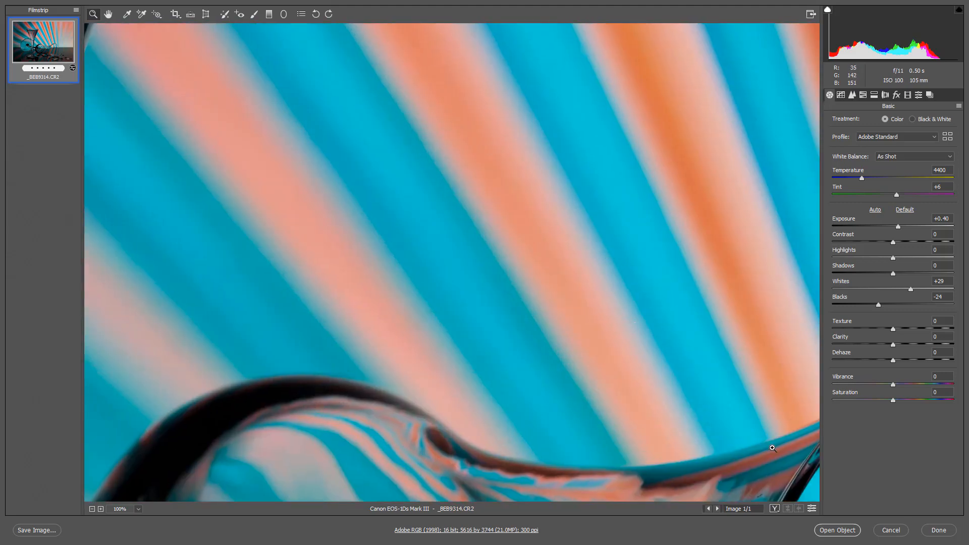
pyautogui.moveTo(785, 463); pyautogui.dragTo(220, 213)
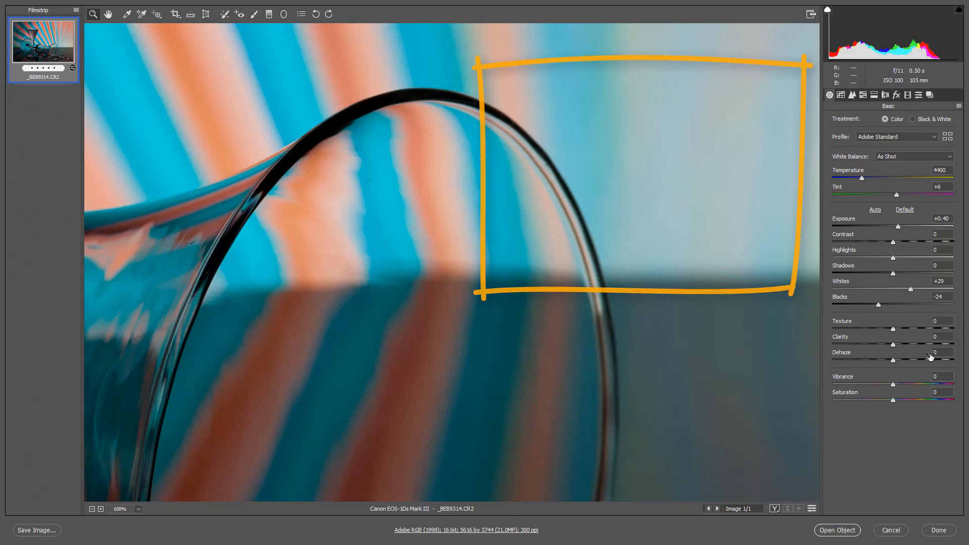
pyautogui.click(954, 330)
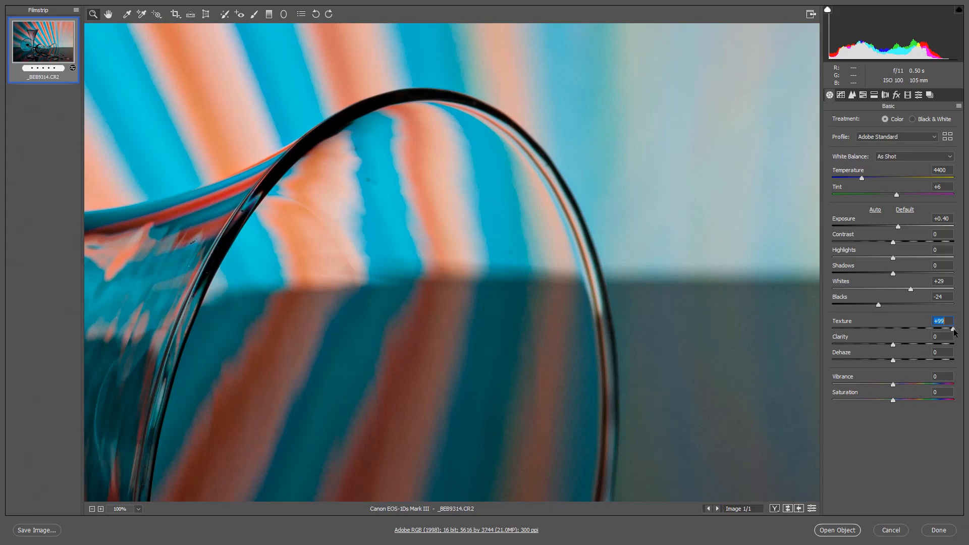
pyautogui.write('0')
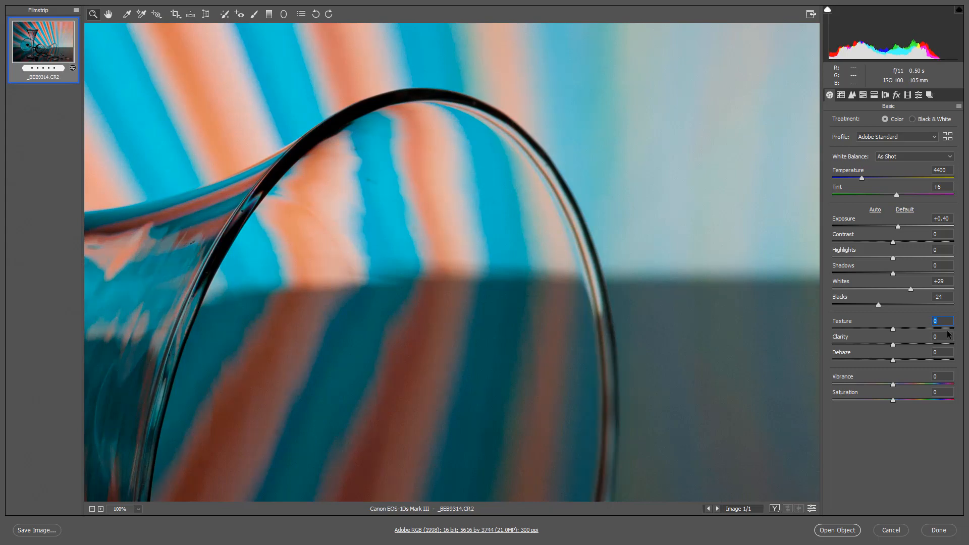
pyautogui.click(954, 329)
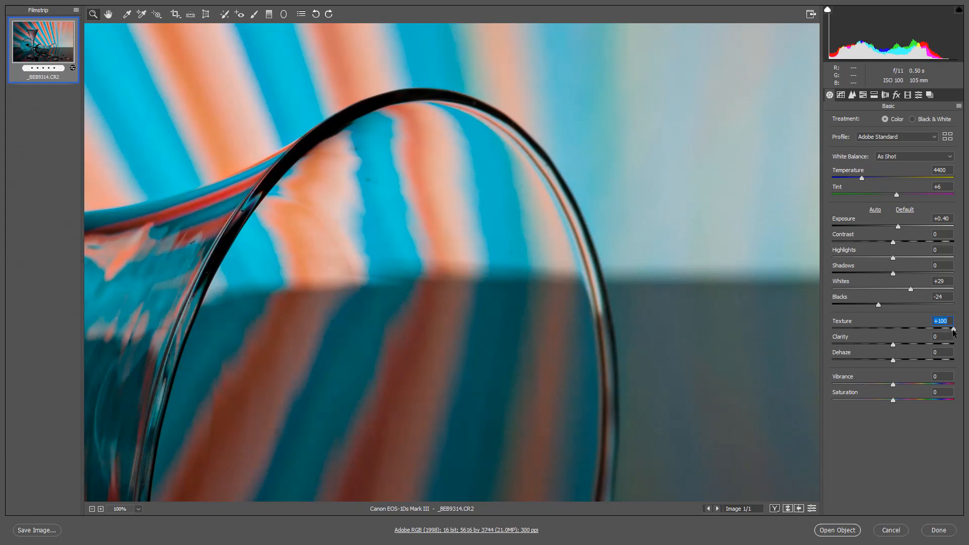
# Step: Reset Texture to 0 and confirm the workflow options with Open in Photoshop as Smart Objects enabled for the gate photo
pyautogui.write('0')
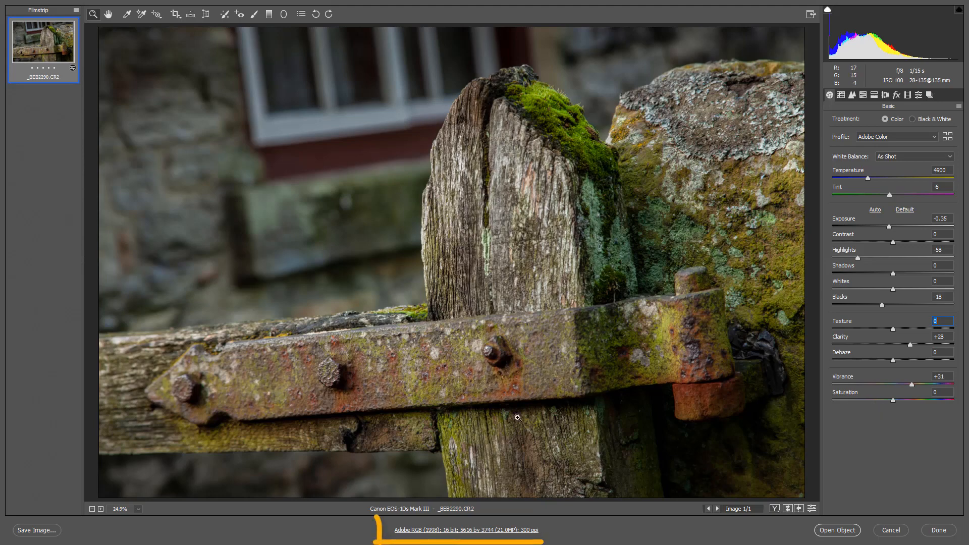
pyautogui.click(465, 531)
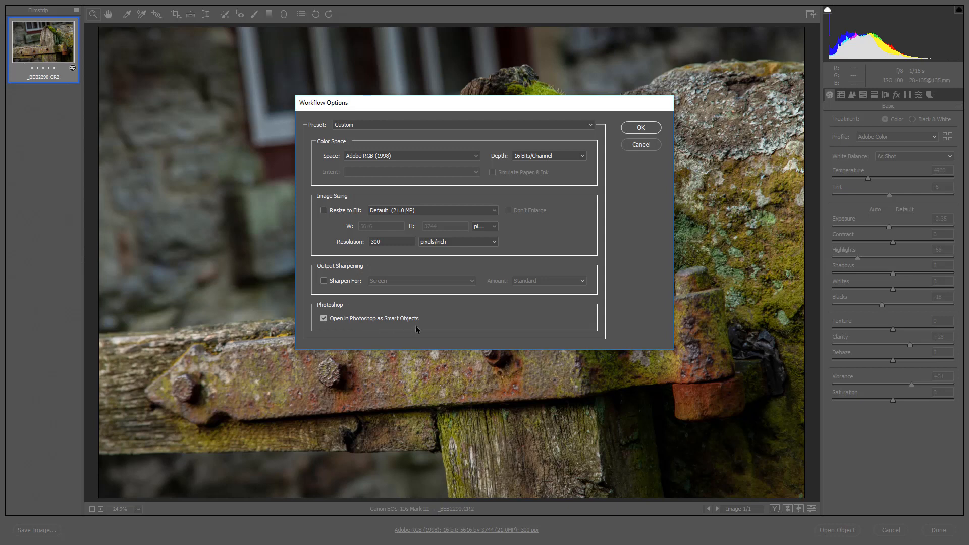
pyautogui.click(641, 127)
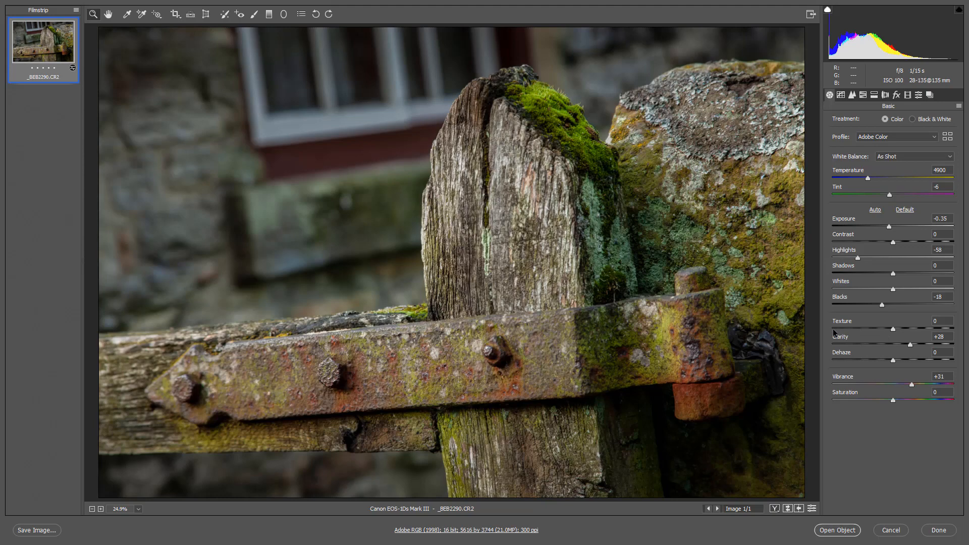
# Step: Set the gate photo's Texture to -100 and open it in Photoshop as a smart object
pyautogui.moveTo(834, 329); pyautogui.dragTo(829, 327)
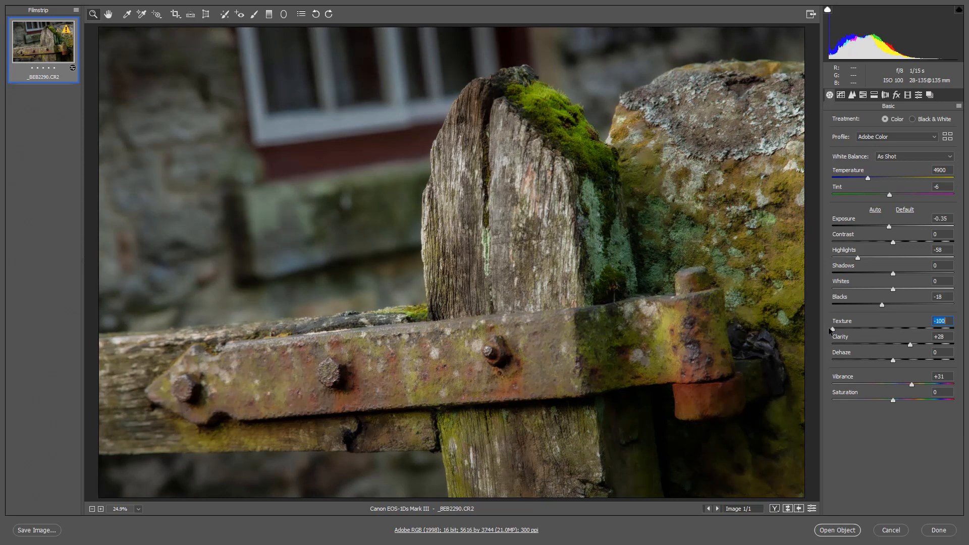
pyautogui.click(846, 530)
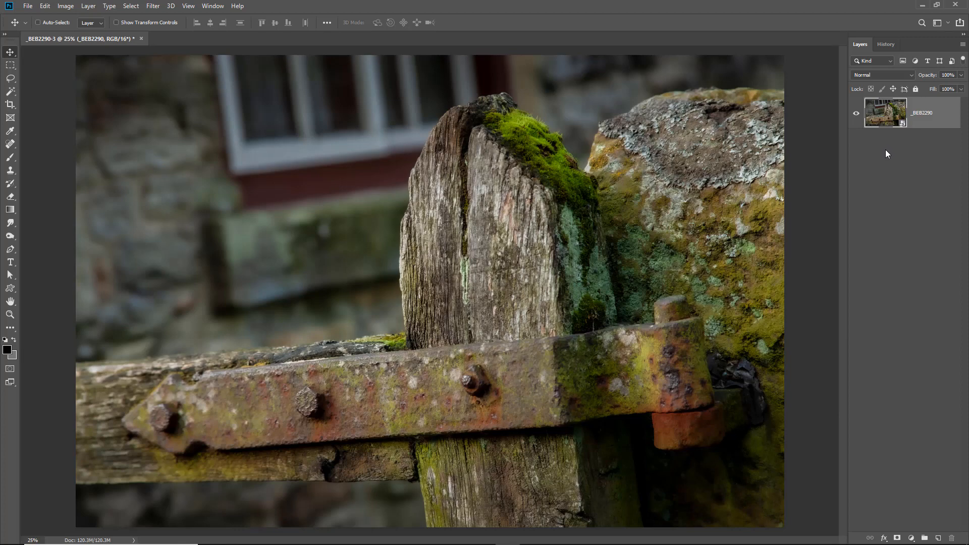
# Step: Create an independent duplicate of the gate photo's layer with New Smart Object via Copy
pyautogui.press('b')
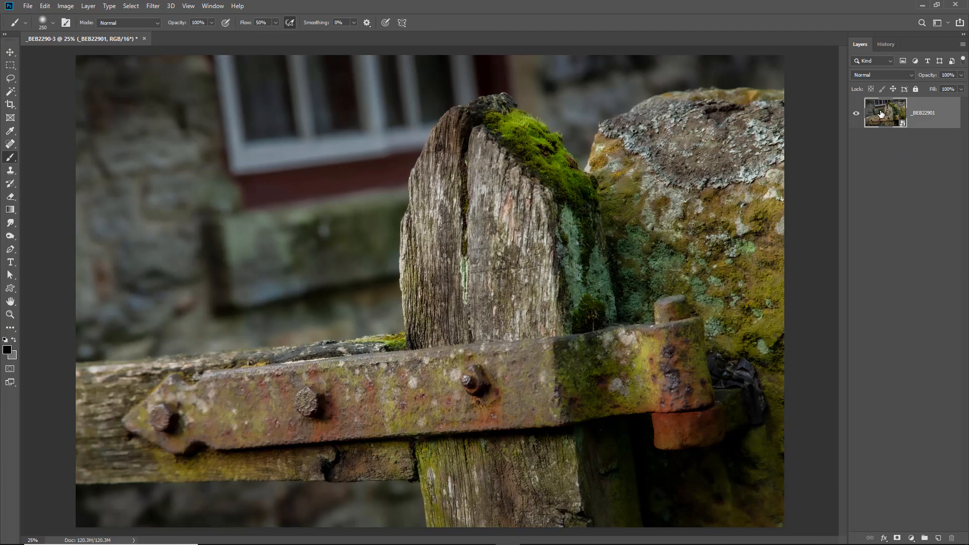
pyautogui.rightClick(937, 112)
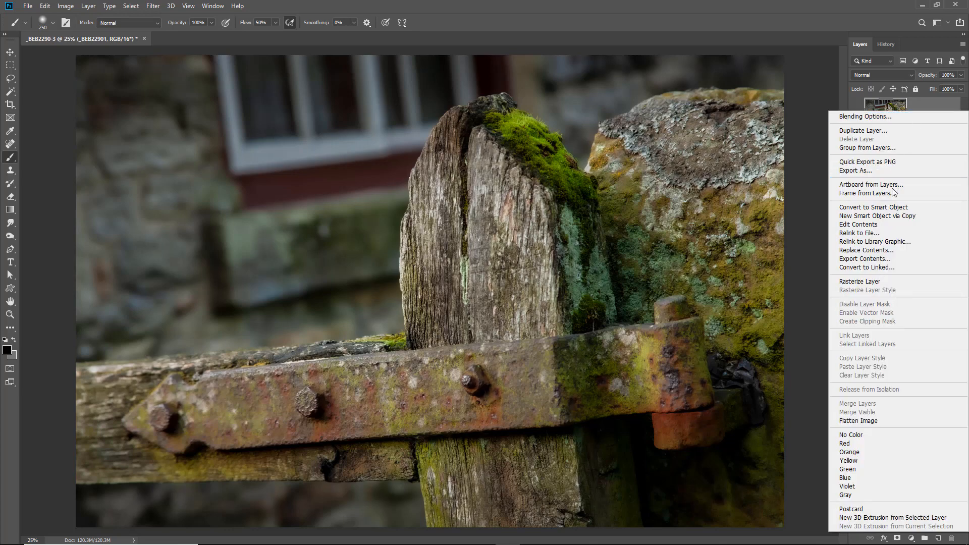
pyautogui.click(882, 217)
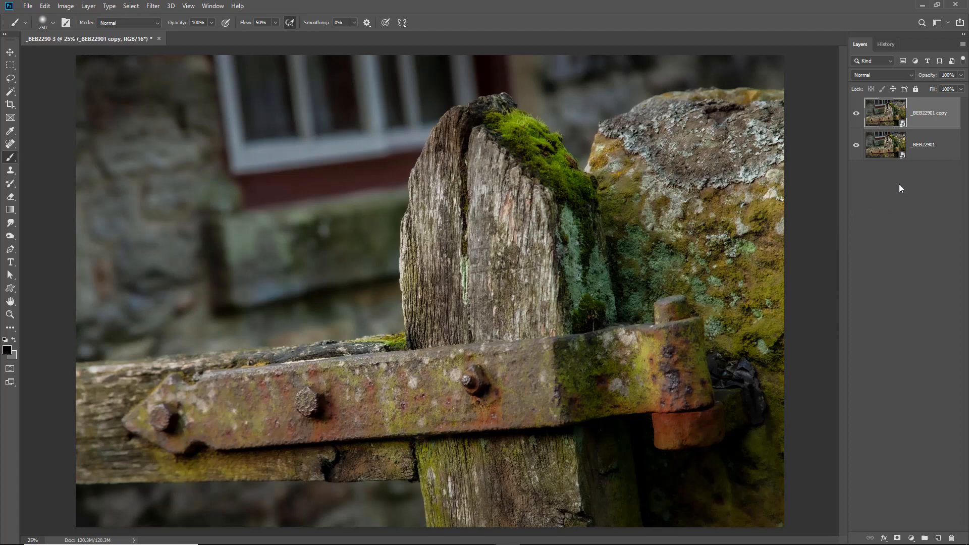
# Step: Reopen the lower _BEB22901 smart object in Camera Raw and set its Texture to +100
pyautogui.click(882, 152)
pyautogui.doubleClick(879, 147)
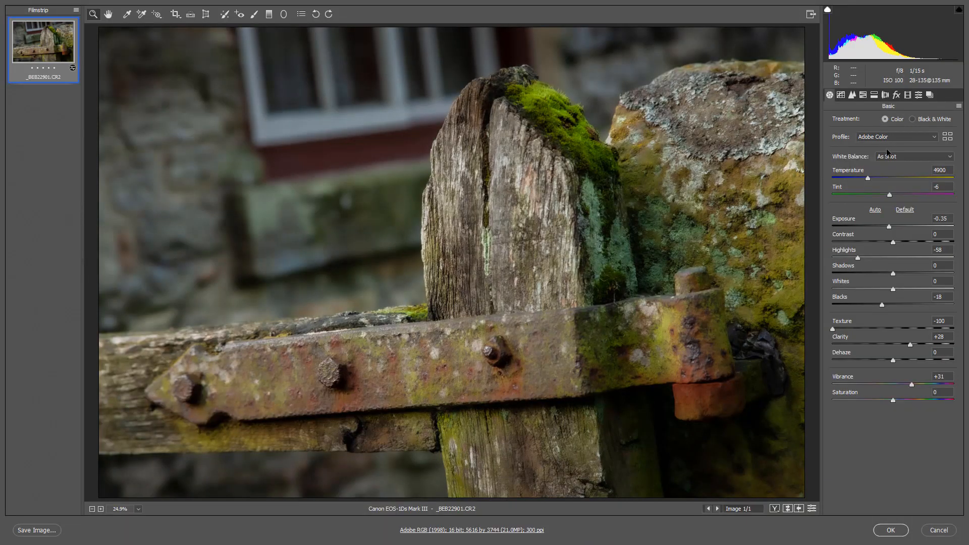
pyautogui.click(833, 329)
pyautogui.moveTo(830, 330); pyautogui.dragTo(957, 338)
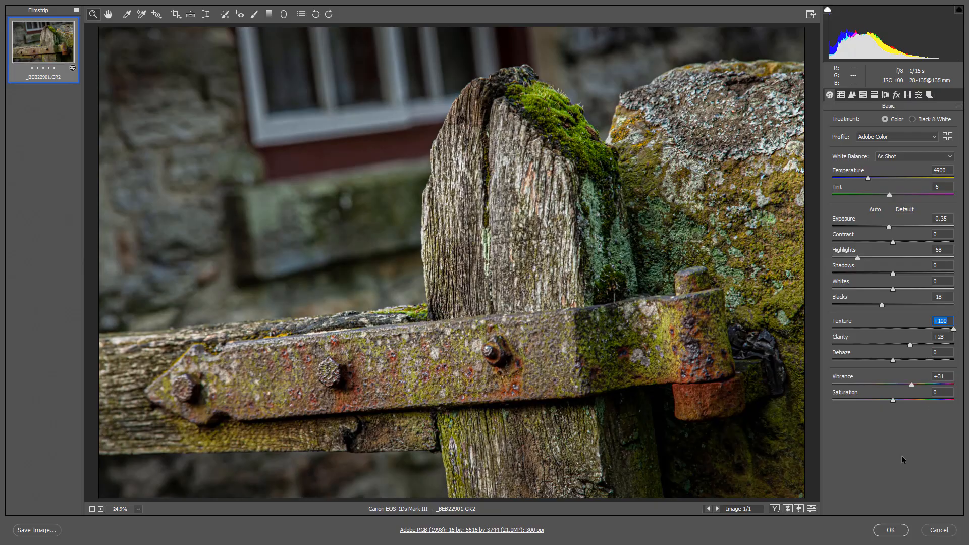
pyautogui.click(892, 531)
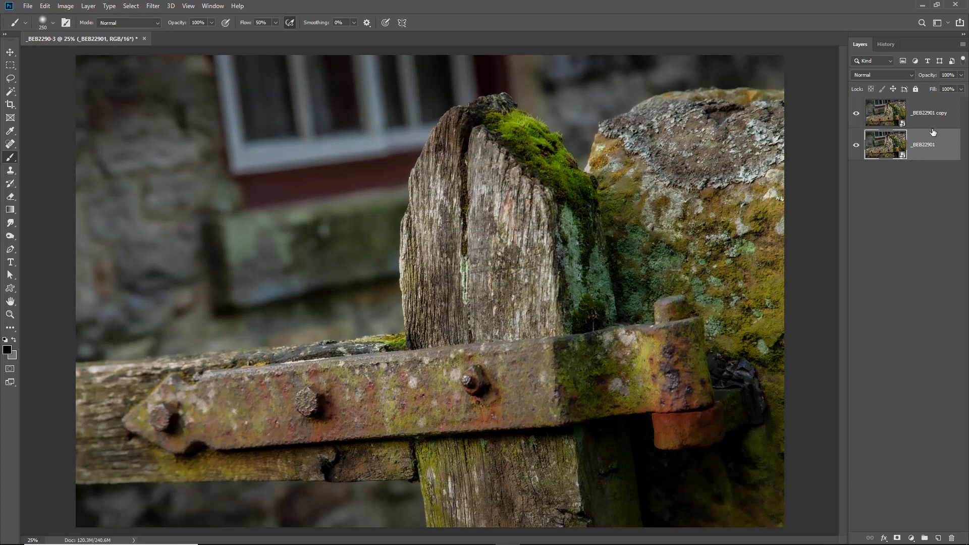
# Step: Add a white layer mask to the _BEB22901 copy layer and set the Brush tool's flow to 100%
pyautogui.click(926, 115)
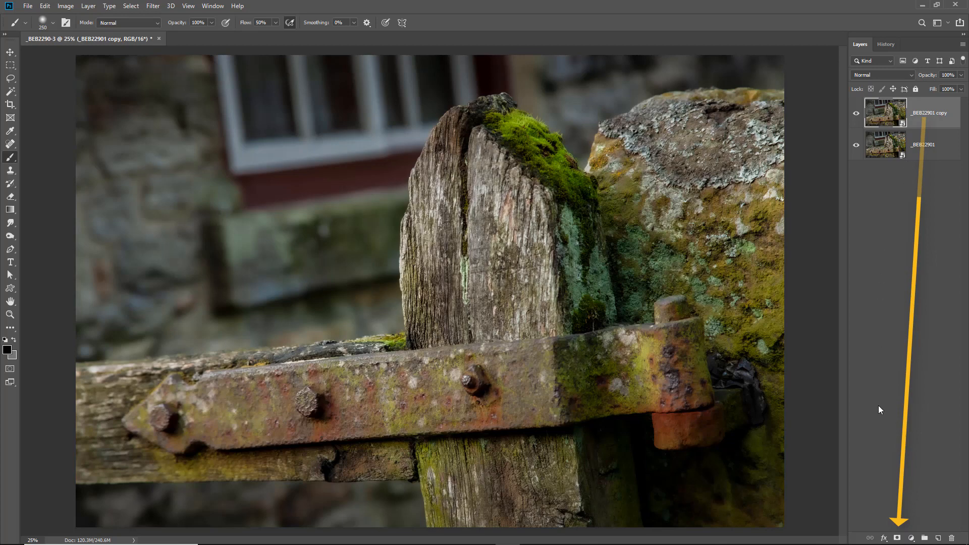
pyautogui.click(897, 539)
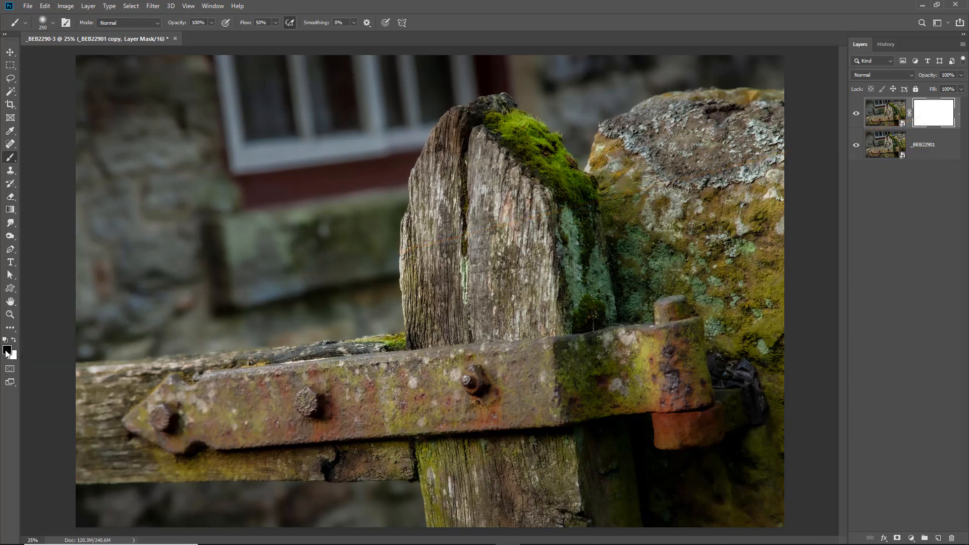
pyautogui.rightClick(10, 158)
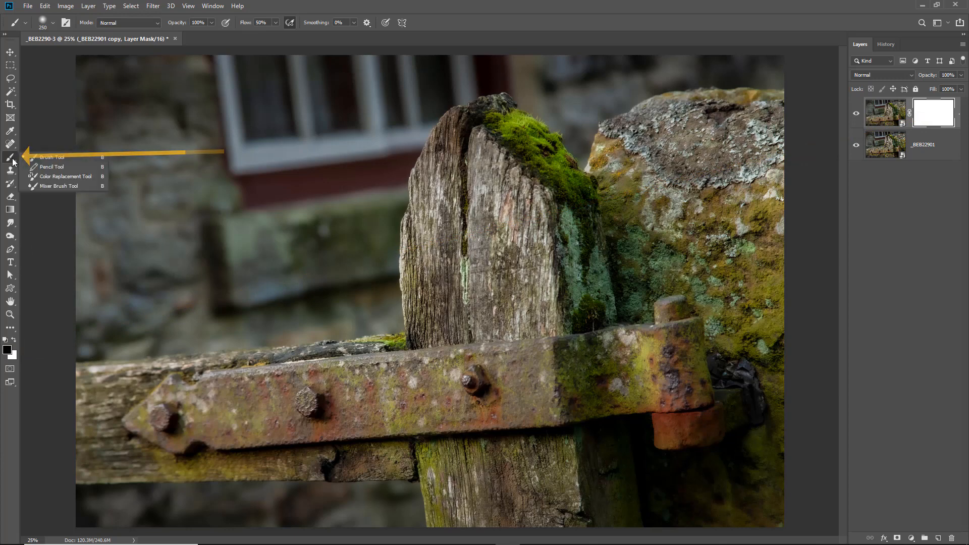
pyautogui.click(38, 158)
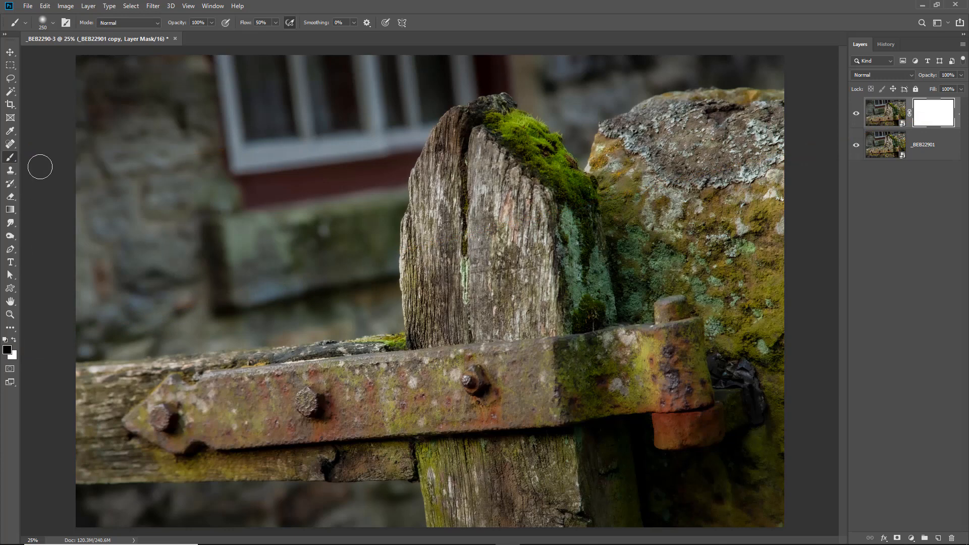
pyautogui.click(276, 24)
pyautogui.moveTo(275, 35); pyautogui.dragTo(304, 41)
pyautogui.click(427, 21)
# Step: Paint black on the layer mask over the wooden post and the lichen-covered stone to reveal the textured layer below
pyautogui.click(10, 315)
pyautogui.moveTo(411, 94); pyautogui.dragTo(656, 379)
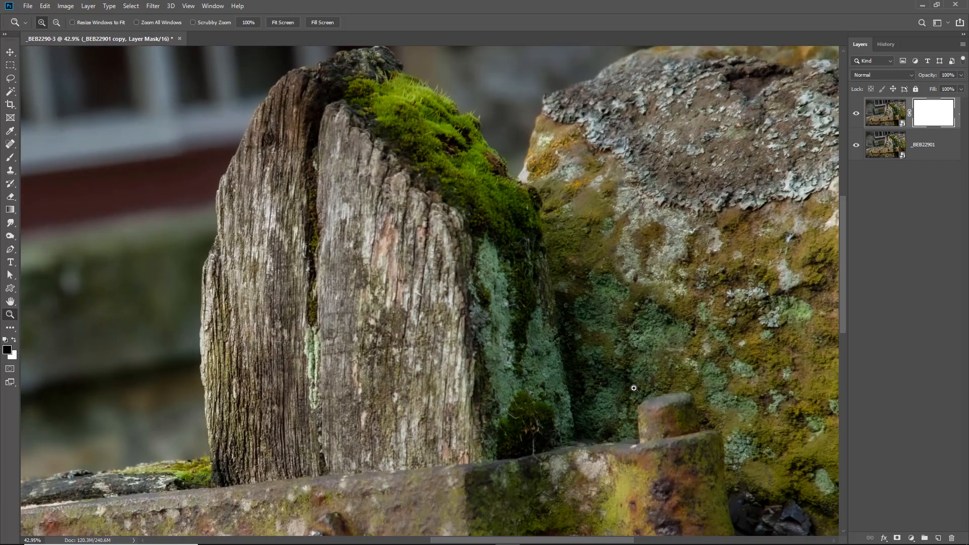
pyautogui.click(10, 157)
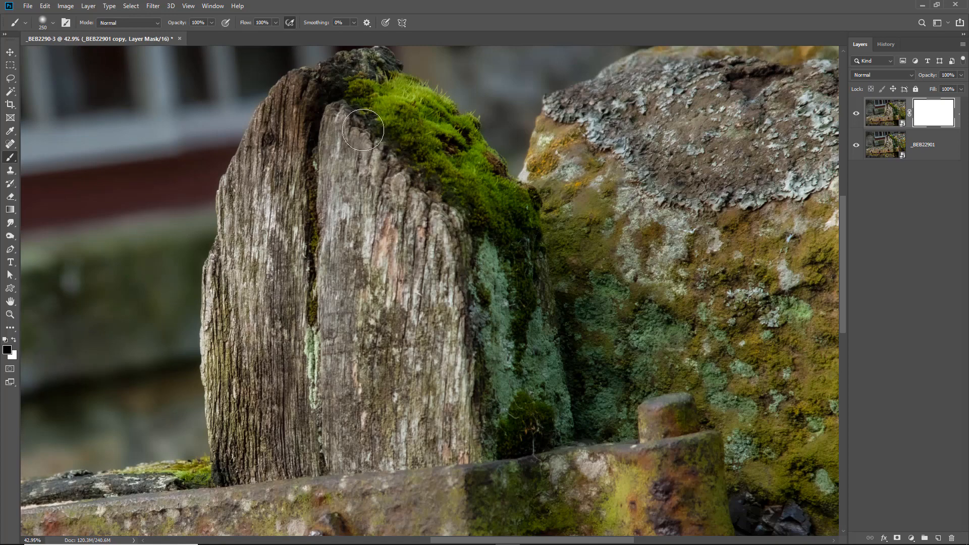
pyautogui.moveTo(369, 144)
pyautogui.mouseDown()
pyautogui.moveTo(374, 275)
pyautogui.moveTo(403, 171)
pyautogui.moveTo(413, 305)
pyautogui.moveTo(444, 285)
pyautogui.moveTo(474, 226)
pyautogui.moveTo(502, 314)
pyautogui.moveTo(520, 299)
pyautogui.moveTo(539, 391)
pyautogui.moveTo(540, 274)
pyautogui.moveTo(516, 213)
pyautogui.moveTo(447, 131)
pyautogui.moveTo(392, 89)
pyautogui.moveTo(342, 76)
pyautogui.moveTo(295, 101)
pyautogui.moveTo(248, 170)
pyautogui.moveTo(219, 380)
pyautogui.moveTo(244, 447)
pyautogui.moveTo(236, 362)
pyautogui.moveTo(229, 375)
pyautogui.moveTo(288, 248)
pyautogui.moveTo(285, 490)
pyautogui.moveTo(327, 330)
pyautogui.moveTo(378, 291)
pyautogui.moveTo(398, 478)
pyautogui.moveTo(429, 344)
pyautogui.moveTo(449, 306)
pyautogui.moveTo(487, 444)
pyautogui.moveTo(329, 467)
pyautogui.moveTo(408, 456)
pyautogui.moveTo(476, 407)
pyautogui.mouseUp()
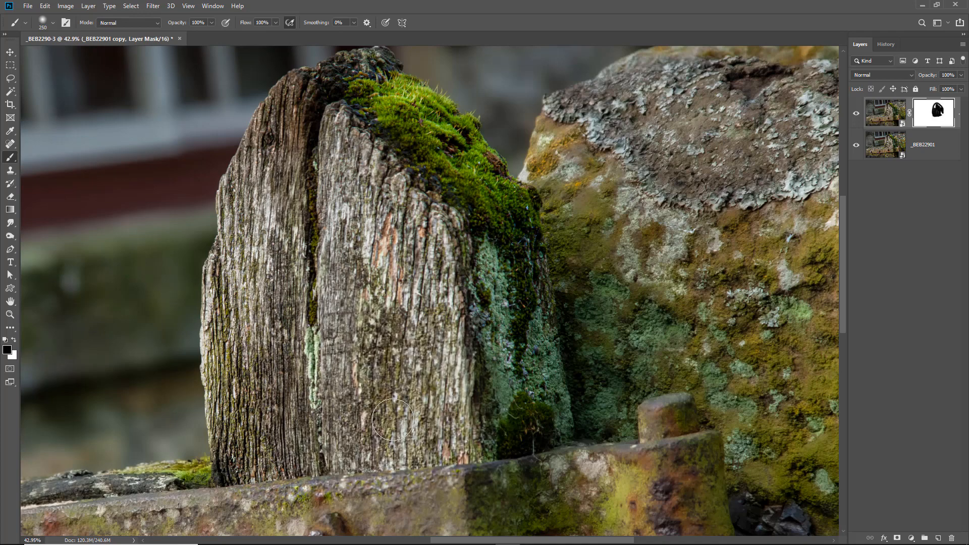
pyautogui.moveTo(381, 430); pyautogui.dragTo(198, 458)
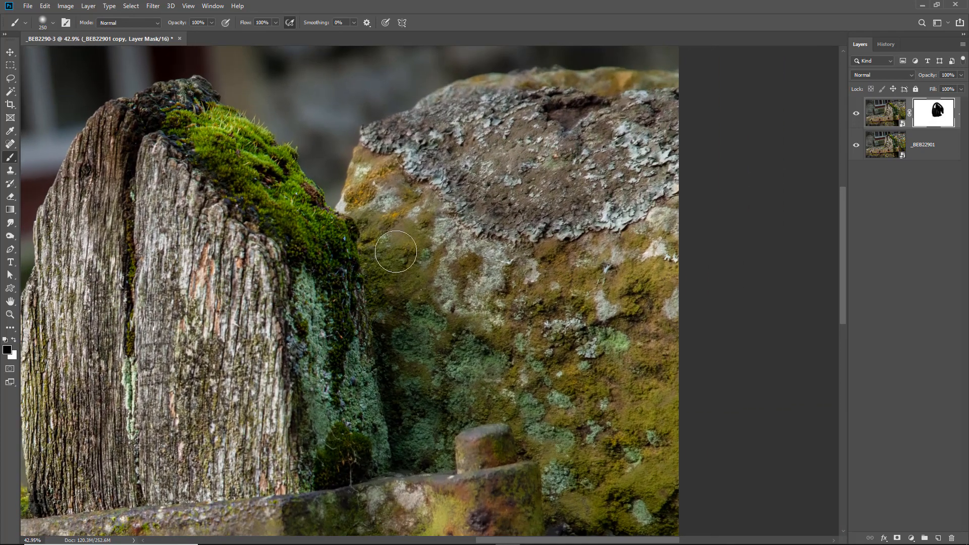
pyautogui.moveTo(396, 253)
pyautogui.mouseDown()
pyautogui.moveTo(367, 185)
pyautogui.moveTo(381, 156)
pyautogui.moveTo(408, 135)
pyautogui.moveTo(493, 104)
pyautogui.moveTo(624, 97)
pyautogui.moveTo(454, 113)
pyautogui.moveTo(504, 92)
pyautogui.moveTo(641, 96)
pyautogui.moveTo(496, 125)
pyautogui.moveTo(582, 155)
pyautogui.moveTo(543, 196)
pyautogui.moveTo(636, 220)
pyautogui.moveTo(656, 271)
pyautogui.moveTo(588, 312)
pyautogui.moveTo(399, 371)
pyautogui.moveTo(408, 399)
pyautogui.moveTo(483, 416)
pyautogui.moveTo(631, 516)
pyautogui.mouseUp()
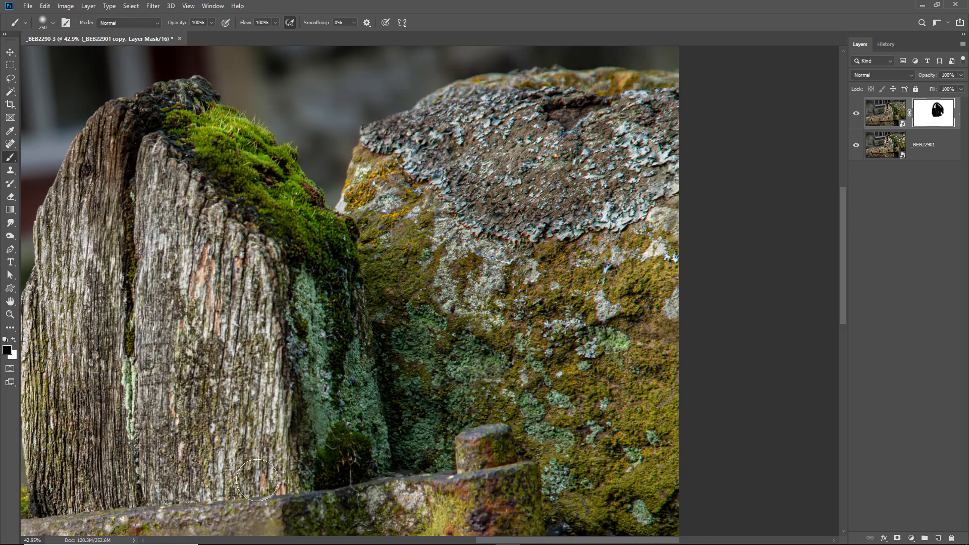
# Step: Paint black on the layer mask over the rusty iron hinge strap, and show the whole photo
pyautogui.press('space')
pyautogui.moveTo(437, 391)
pyautogui.mouseDown()
pyautogui.moveTo(482, 347)
pyautogui.moveTo(639, 120)
pyautogui.mouseUp()
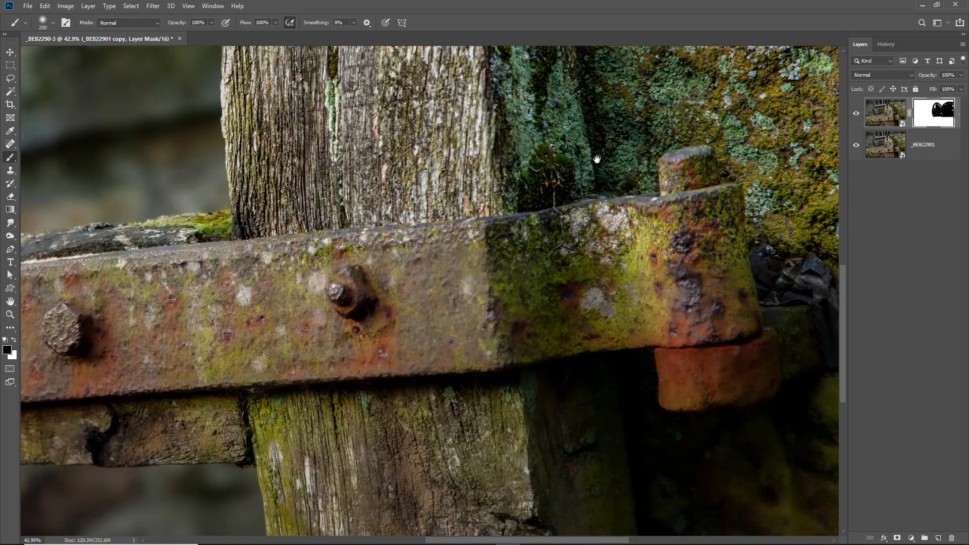
pyautogui.moveTo(721, 337)
pyautogui.mouseDown()
pyautogui.moveTo(334, 349)
pyautogui.moveTo(473, 347)
pyautogui.moveTo(208, 363)
pyautogui.moveTo(511, 298)
pyautogui.moveTo(273, 282)
pyautogui.moveTo(449, 260)
pyautogui.moveTo(100, 281)
pyautogui.moveTo(199, 298)
pyautogui.moveTo(193, 317)
pyautogui.moveTo(64, 362)
pyautogui.moveTo(120, 382)
pyautogui.moveTo(302, 365)
pyautogui.moveTo(210, 367)
pyautogui.moveTo(504, 353)
pyautogui.moveTo(360, 356)
pyautogui.moveTo(721, 311)
pyautogui.moveTo(769, 322)
pyautogui.moveTo(738, 297)
pyautogui.mouseUp()
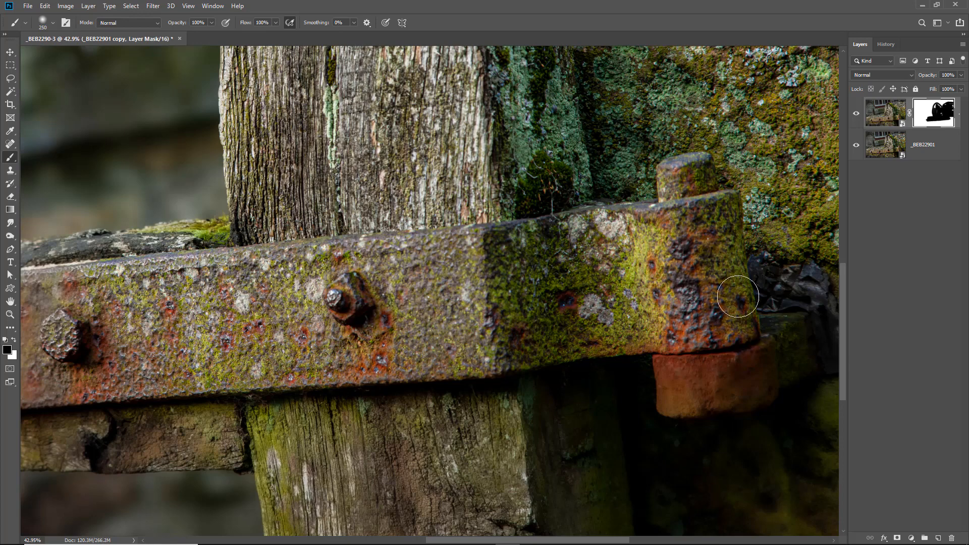
pyautogui.hotkey('ctrl', '0')
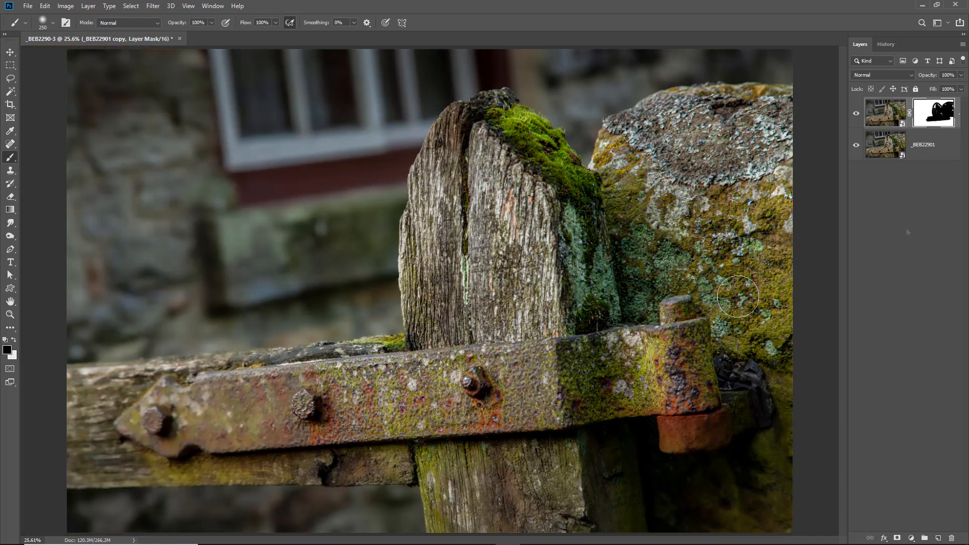
# Step: Compare the marble bust composite in Camera Raw with Texture at 0 and at +100, leaving it at +100
pyautogui.hotkey('ctrl', '2')
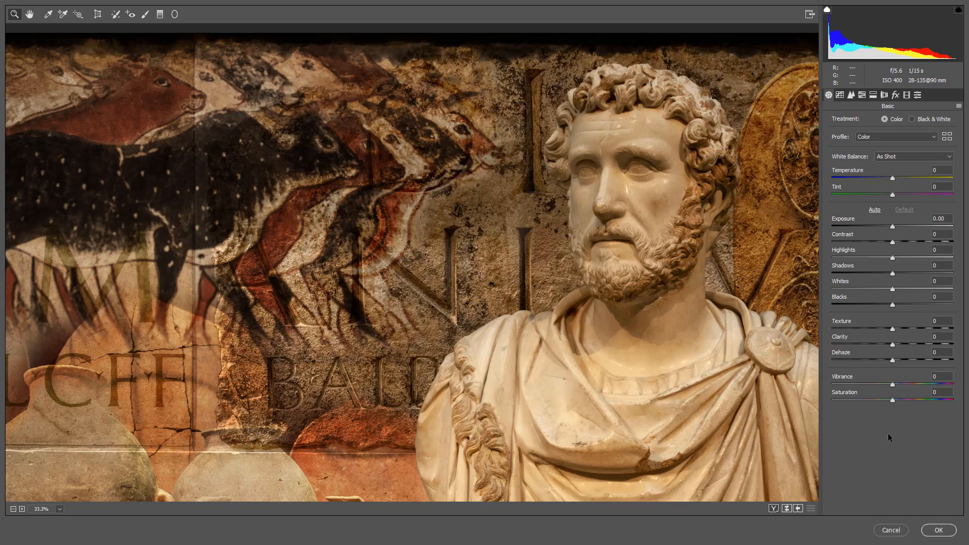
pyautogui.hotkey('ctrl', 'z')
pyautogui.hotkey('ctrl', 'z')
pyautogui.hotkey('ctrl', 'z')
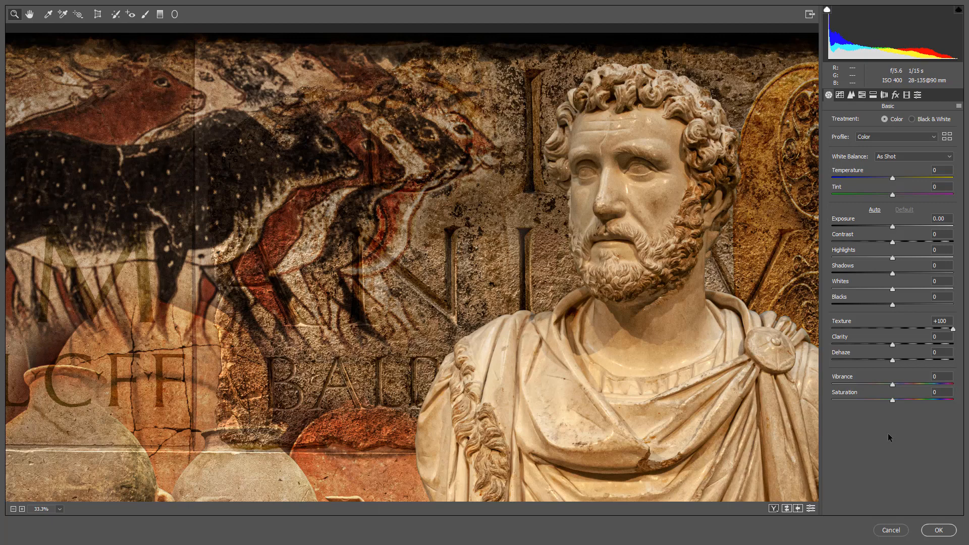
pyautogui.hotkey('ctrl', 'z')
pyautogui.hotkey('ctrl', 'z')
pyautogui.hotkey('ctrl', 'z')
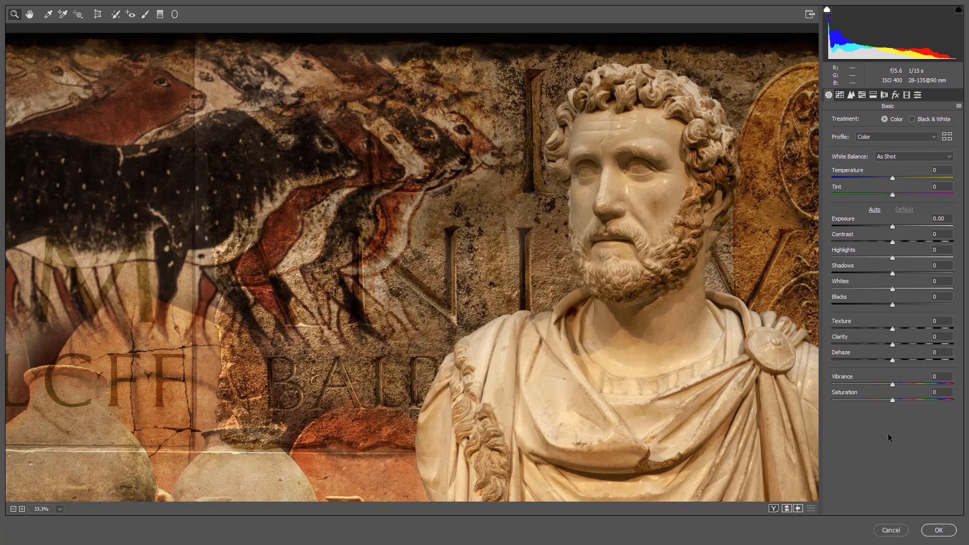
pyautogui.hotkey('ctrl', 'z')
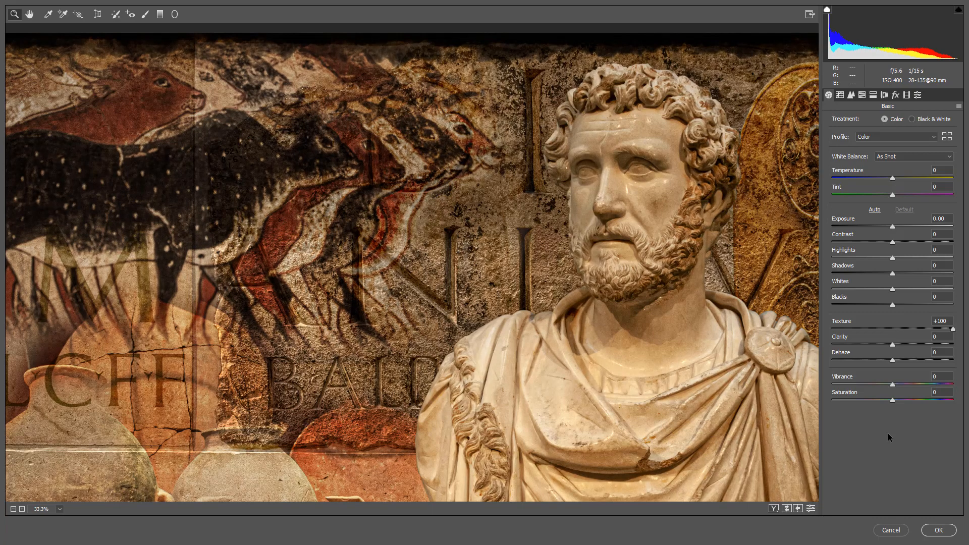